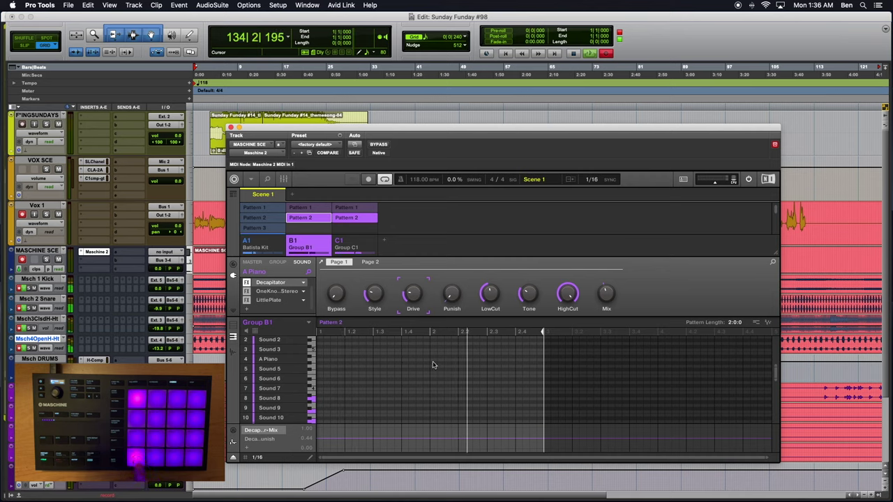
# Step: Check Pattern 1 of Group B1 and return to Pattern 2, showing its full eight bars in the note editor
pyautogui.click(313, 209)
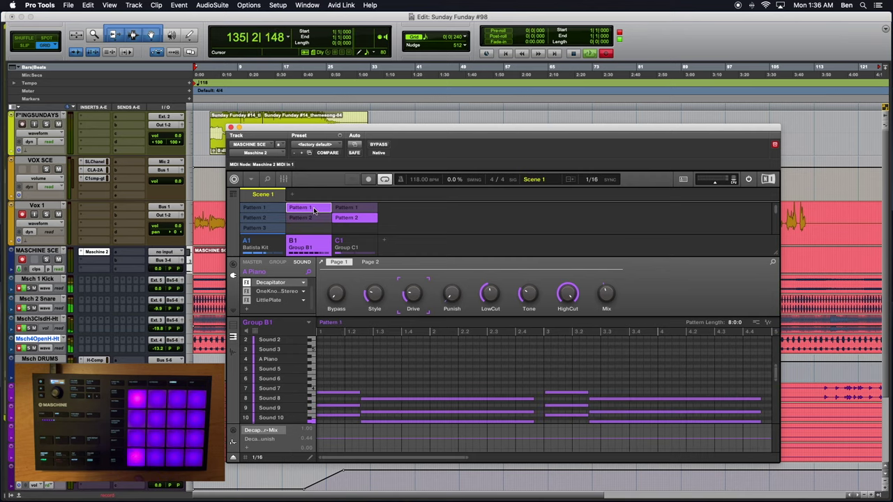
pyautogui.click(315, 220)
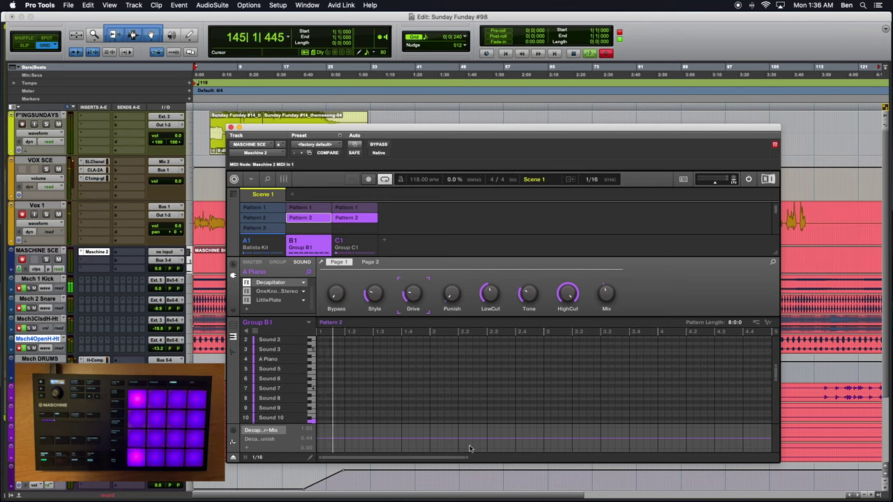
pyautogui.moveTo(466, 454); pyautogui.dragTo(627, 469)
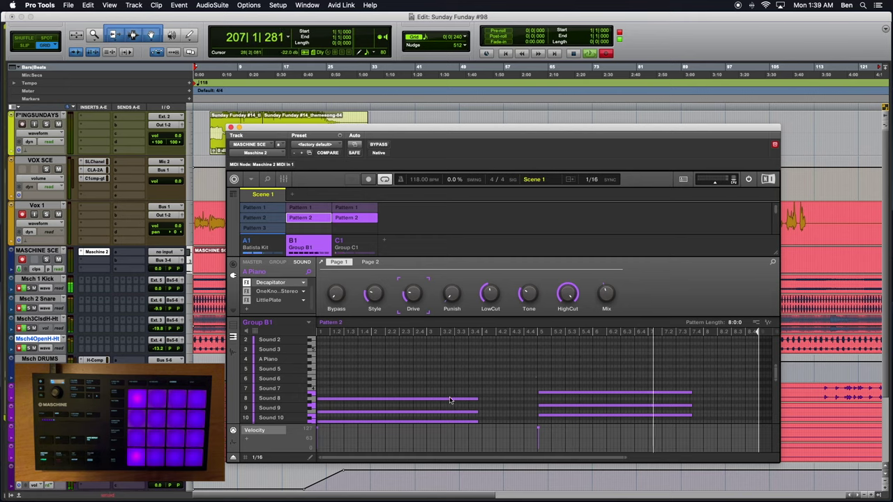
# Step: Transpose the chord at bar 5 of Pattern 2 down to the same pitches as the first chord
pyautogui.moveTo(548, 383); pyautogui.dragTo(571, 423)
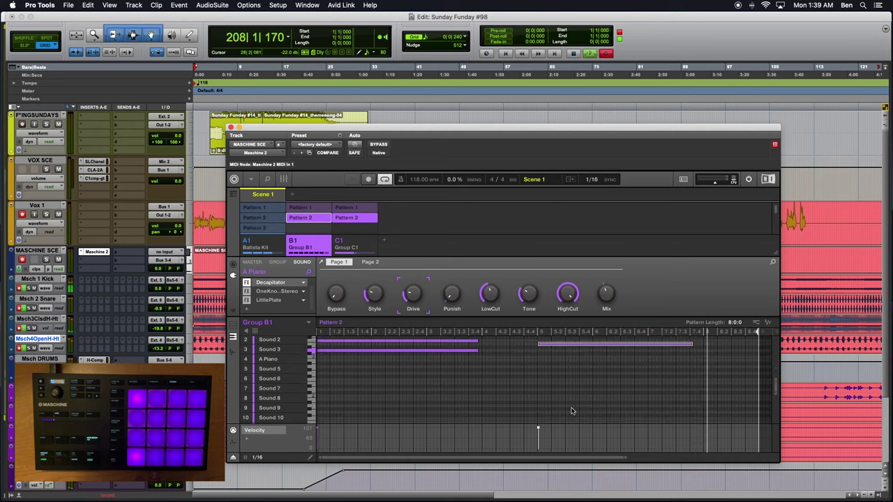
pyautogui.scroll(3, 554, 351)
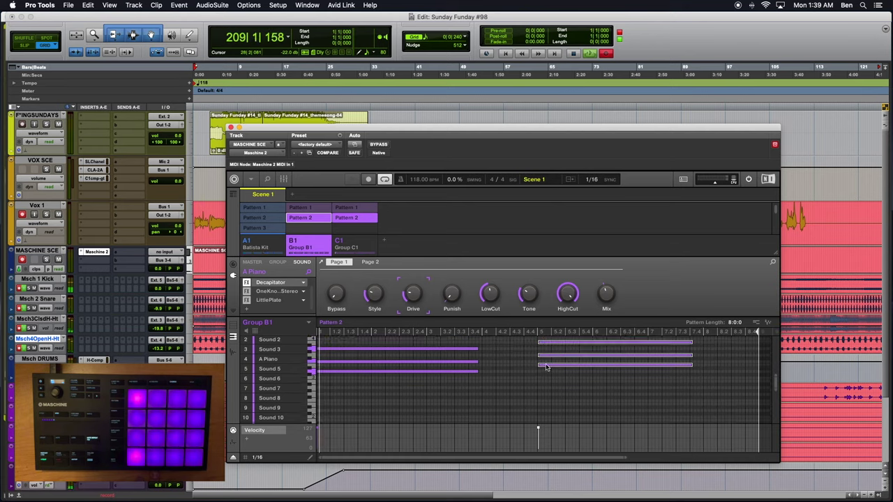
pyautogui.moveTo(547, 367); pyautogui.dragTo(546, 375)
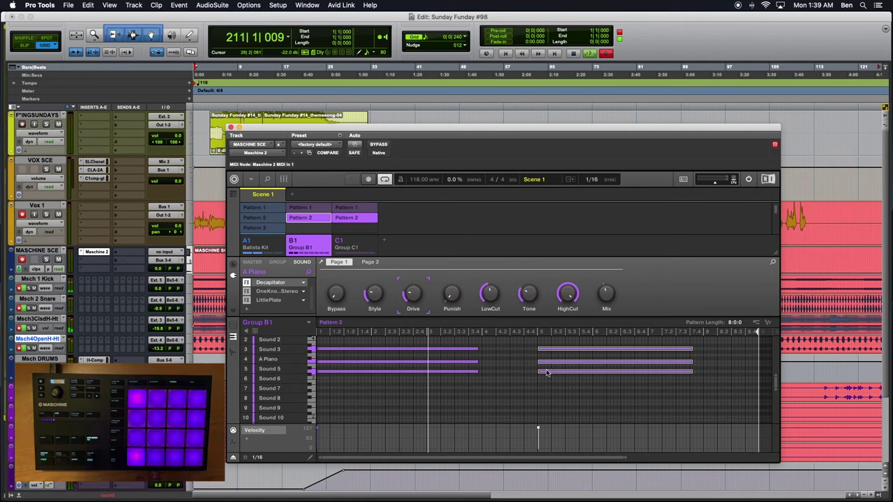
pyautogui.moveTo(545, 373); pyautogui.dragTo(547, 372)
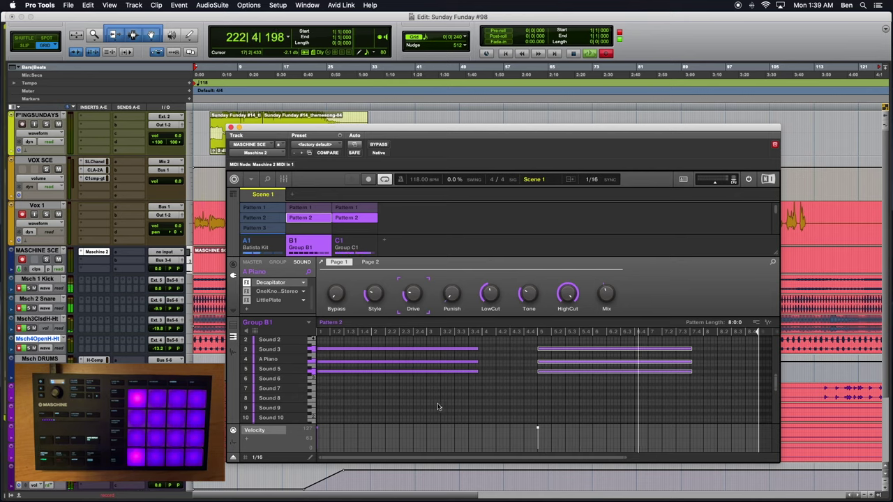
# Step: Shorten the first chord of Pattern 2 so it ends just before bar 3
pyautogui.moveTo(437, 403); pyautogui.dragTo(424, 388)
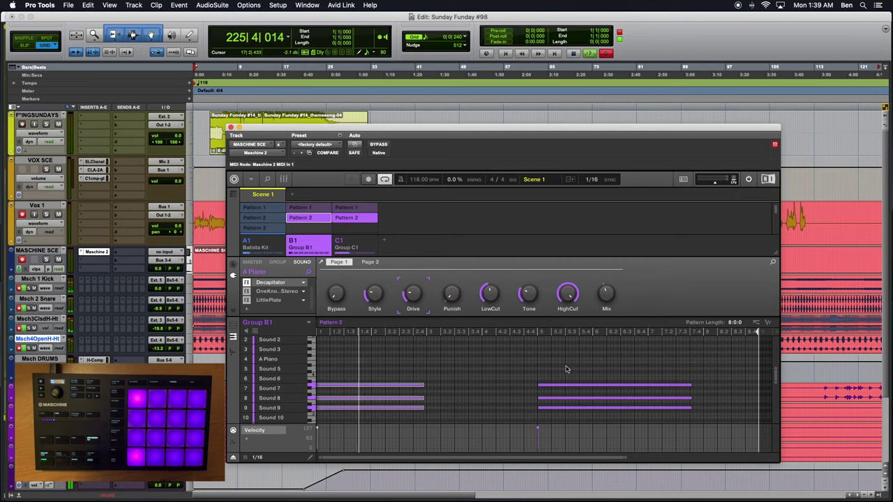
pyautogui.moveTo(566, 369); pyautogui.dragTo(564, 415)
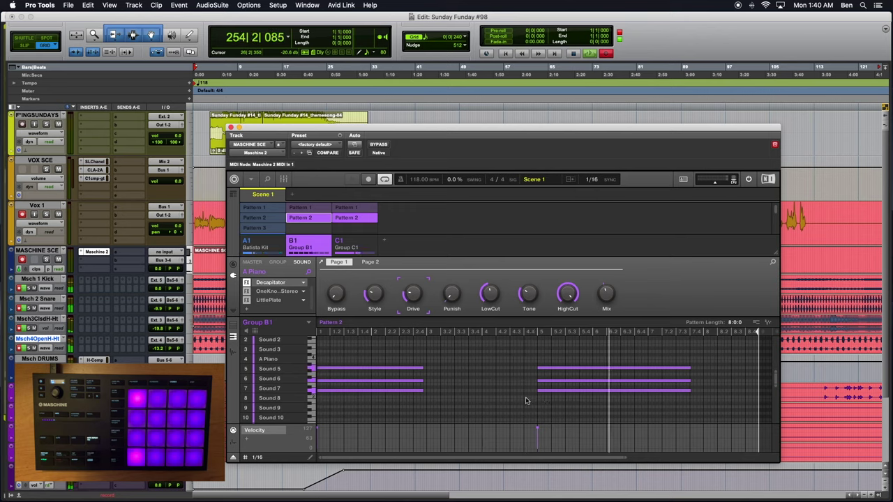
# Step: Duplicate the chord at bar 5 of Pattern 2 so that the copy starts at 5.3
pyautogui.moveTo(524, 365); pyautogui.dragTo(591, 421)
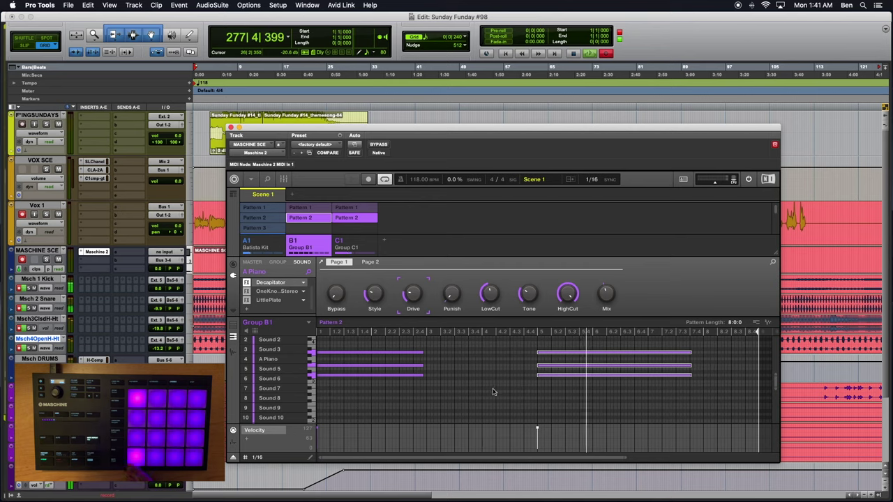
pyautogui.moveTo(530, 344); pyautogui.dragTo(567, 394)
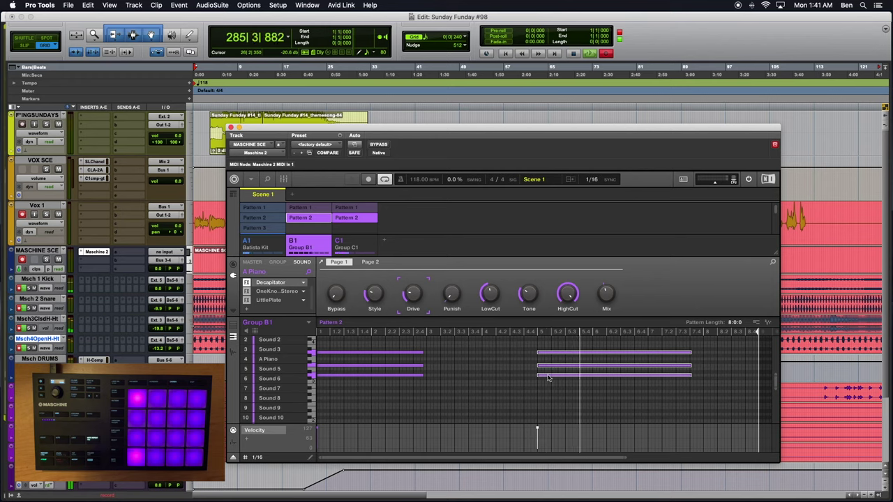
pyautogui.moveTo(547, 378); pyautogui.dragTo(549, 353)
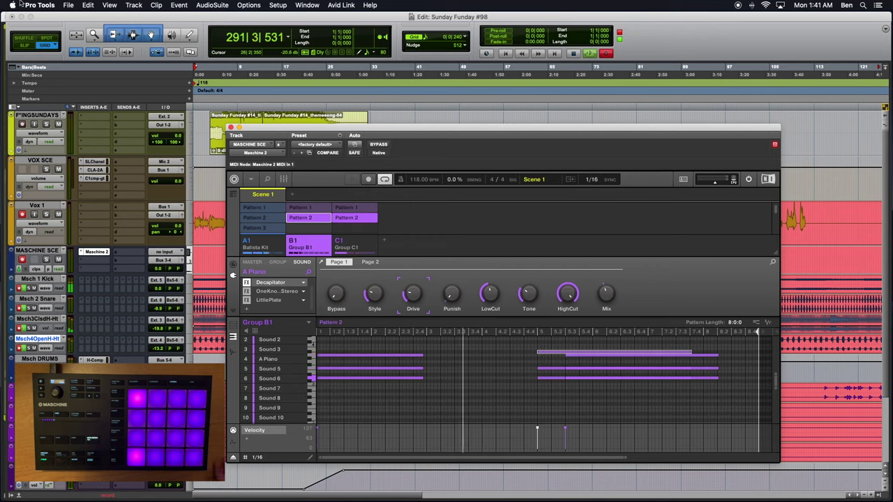
pyautogui.click(85, 5)
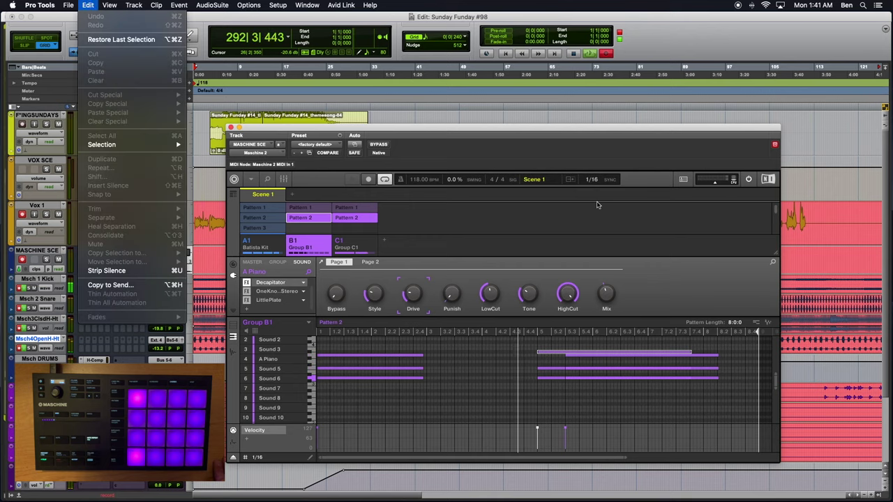
pyautogui.click(668, 286)
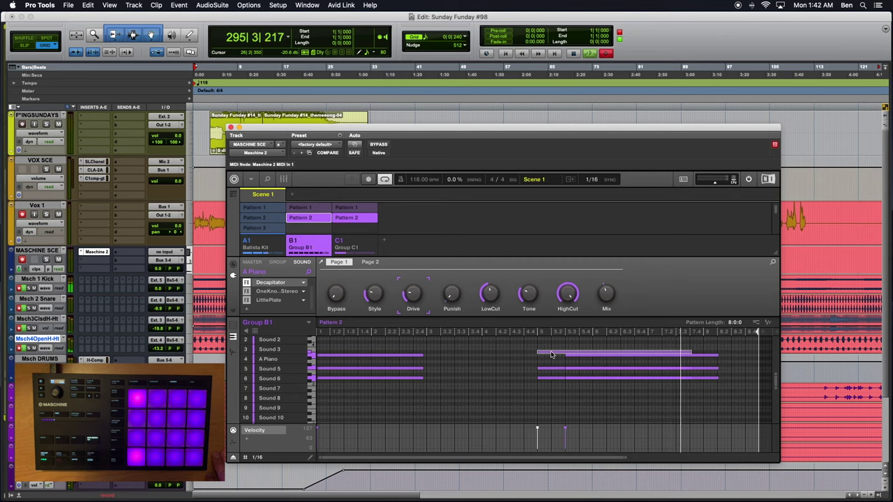
# Step: Raise the whole original chord at bar 5 to a higher pitch than its overlapping copy
pyautogui.moveTo(551, 353); pyautogui.dragTo(554, 400)
pyautogui.scroll(-1, 554, 400)
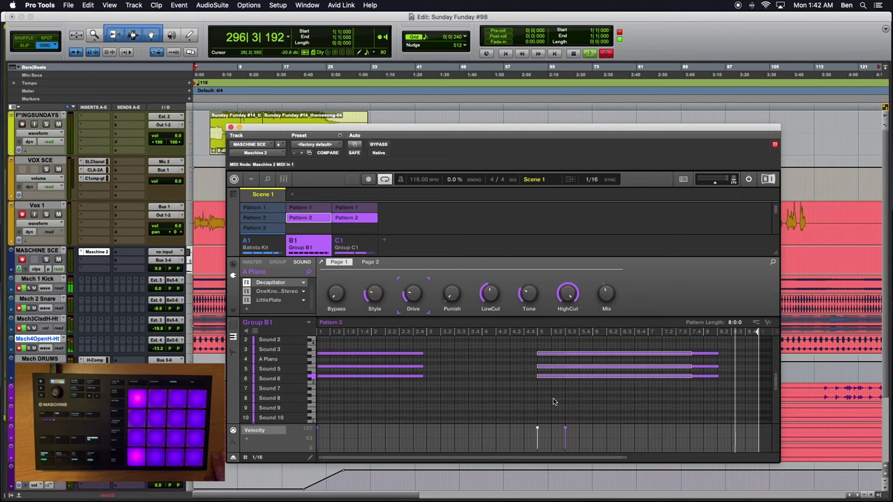
pyautogui.moveTo(543, 354); pyautogui.dragTo(546, 383)
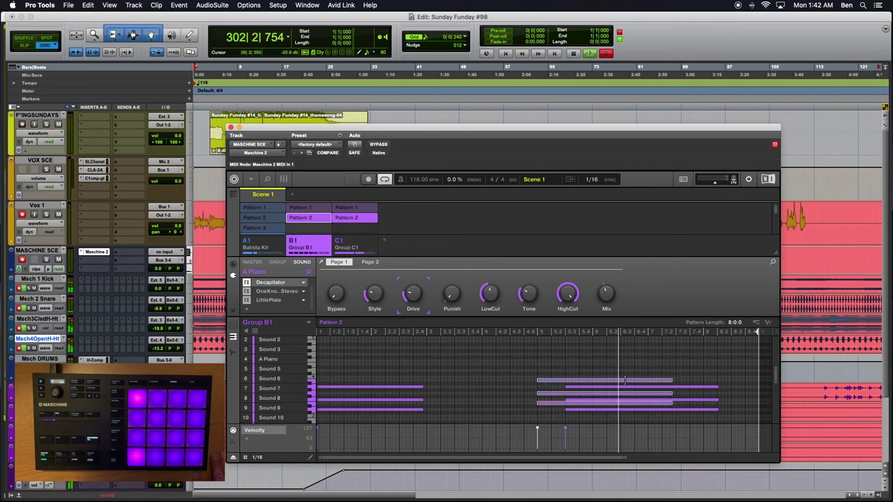
# Step: Shorten the bar 5 chord to about one and a half beats and move the copied chord earlier to start directly after it
pyautogui.moveTo(690, 383); pyautogui.dragTo(579, 419)
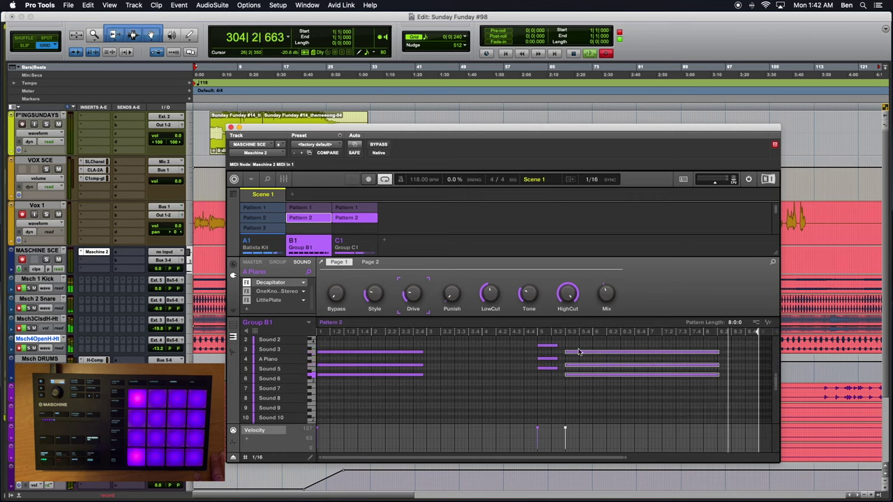
pyautogui.moveTo(575, 354); pyautogui.dragTo(570, 389)
pyautogui.click(511, 377)
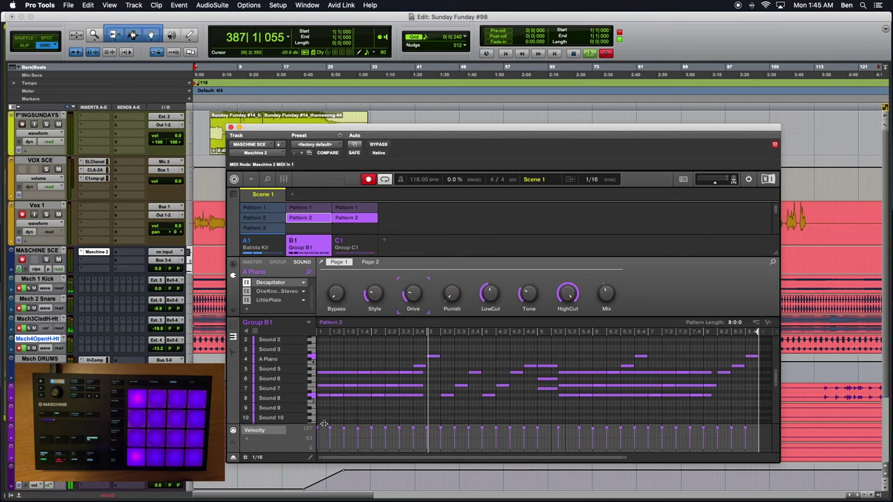
# Step: Lower the velocities of the short arpeggio notes in both halves of Pattern 2 to slightly above the 63 mark
pyautogui.moveTo(326, 431); pyautogui.dragTo(369, 430)
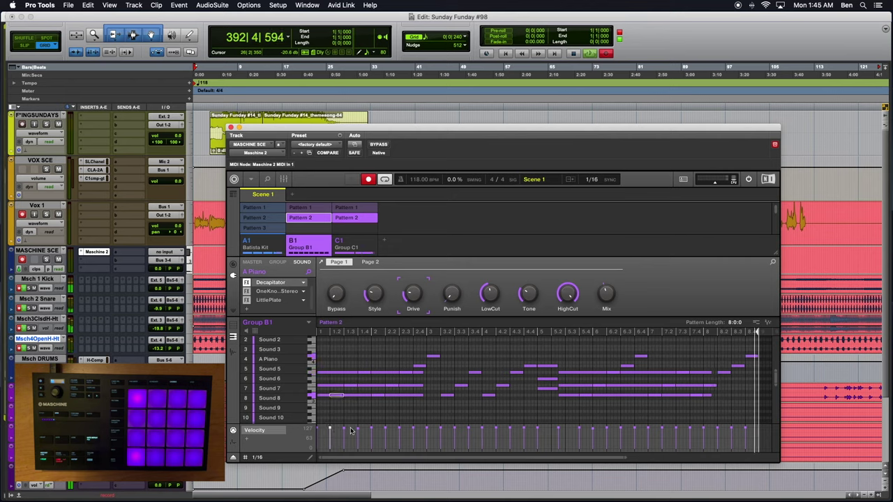
pyautogui.moveTo(326, 424); pyautogui.dragTo(524, 433)
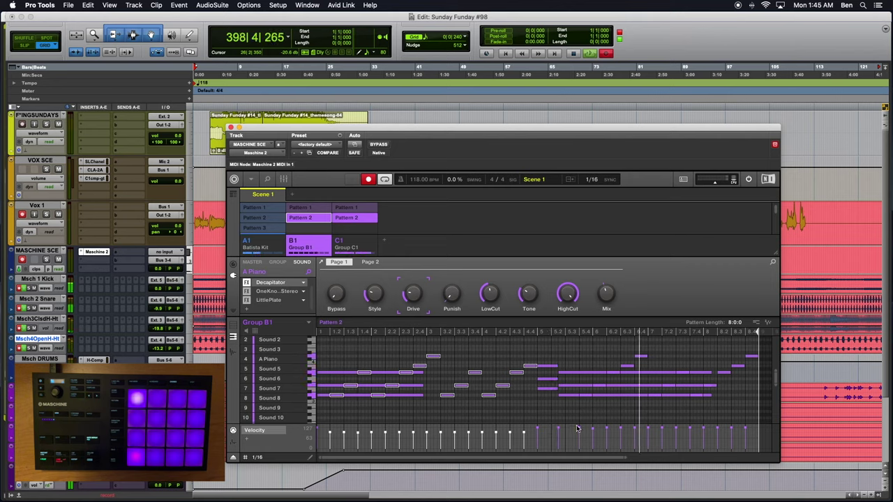
pyautogui.moveTo(576, 428); pyautogui.dragTo(684, 431)
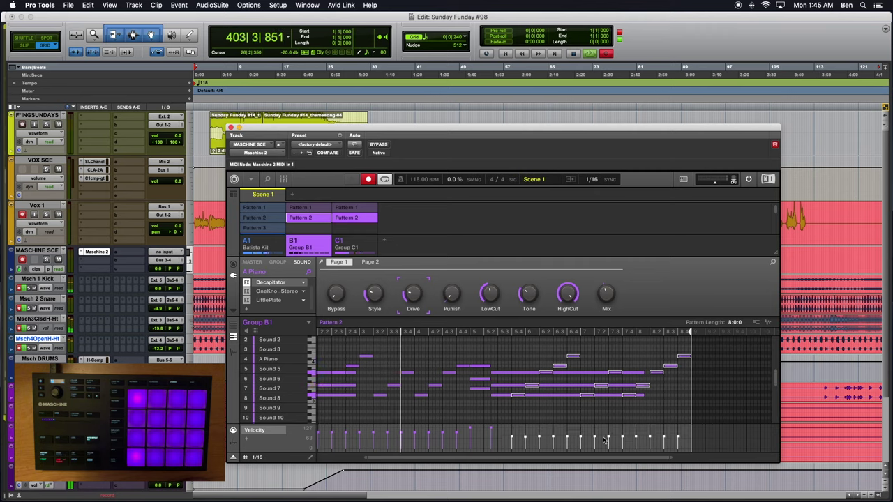
pyautogui.moveTo(458, 444); pyautogui.dragTo(328, 431)
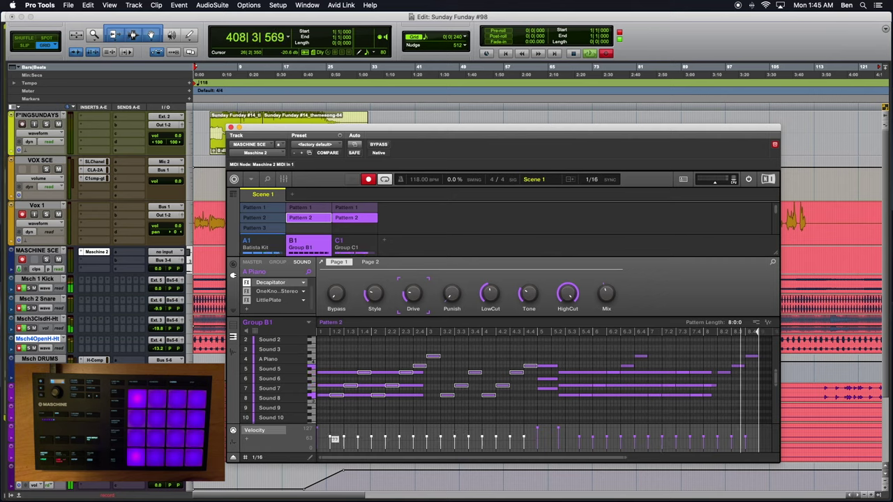
pyautogui.moveTo(334, 438); pyautogui.dragTo(334, 440)
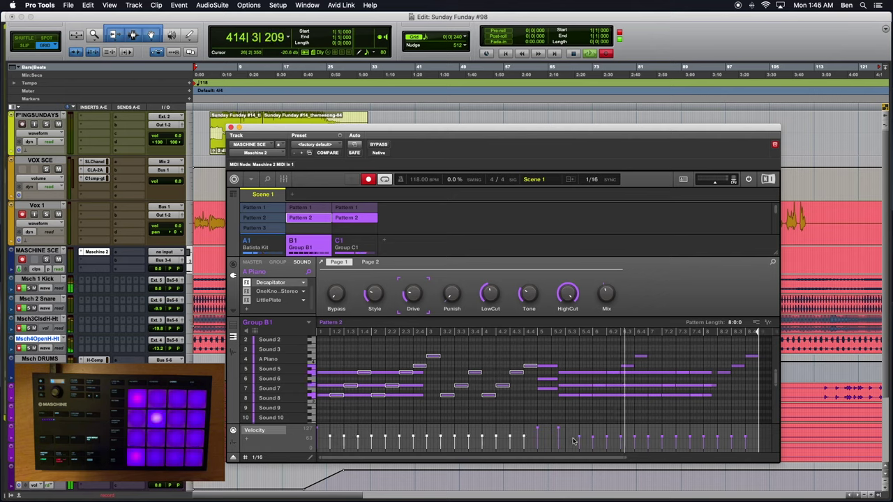
pyautogui.moveTo(578, 435); pyautogui.dragTo(758, 437)
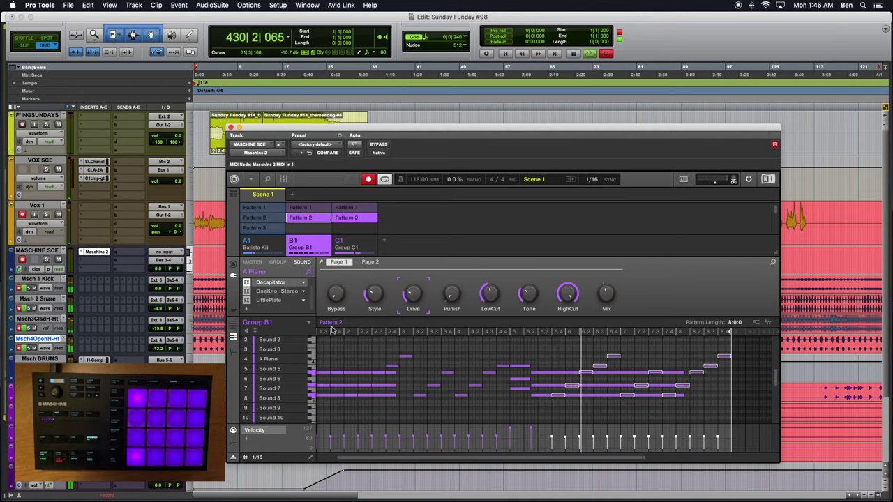
# Step: Add the internal EQ effect to the A Piano sound and place it between FM8 and Decapitator in the plug-in chain
pyautogui.click(244, 311)
pyautogui.moveTo(274, 293)
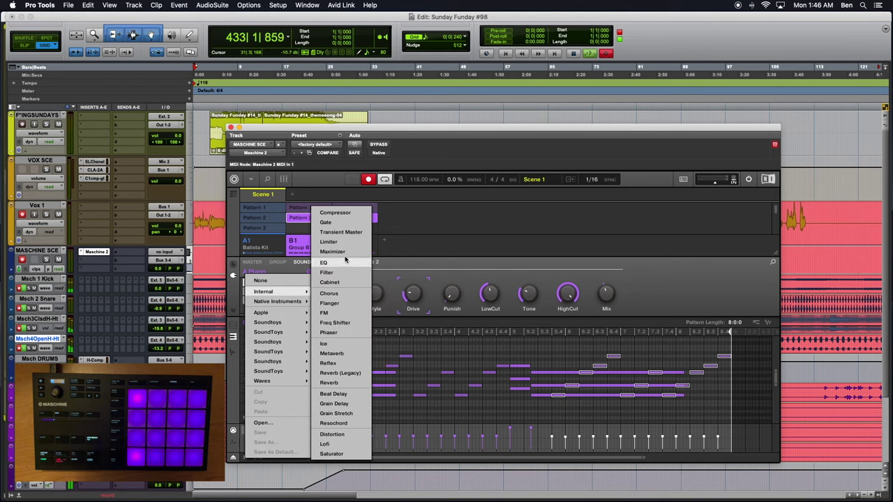
pyautogui.click(336, 263)
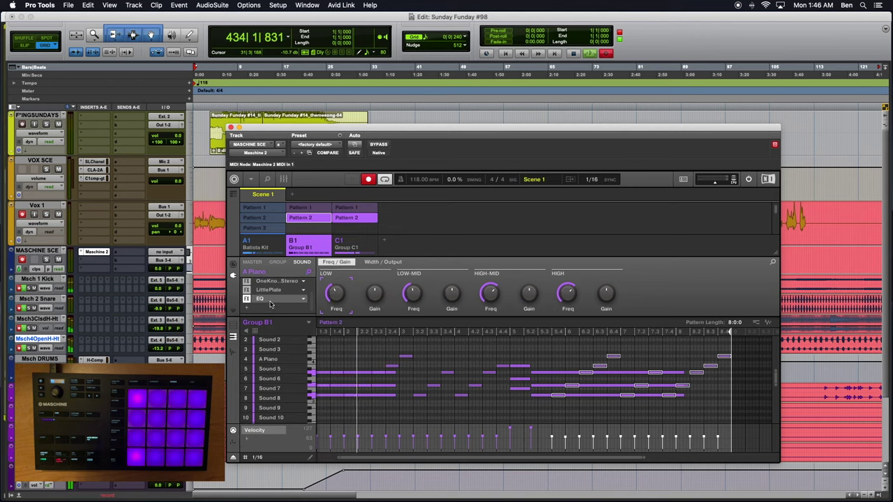
pyautogui.scroll(2, 278, 289)
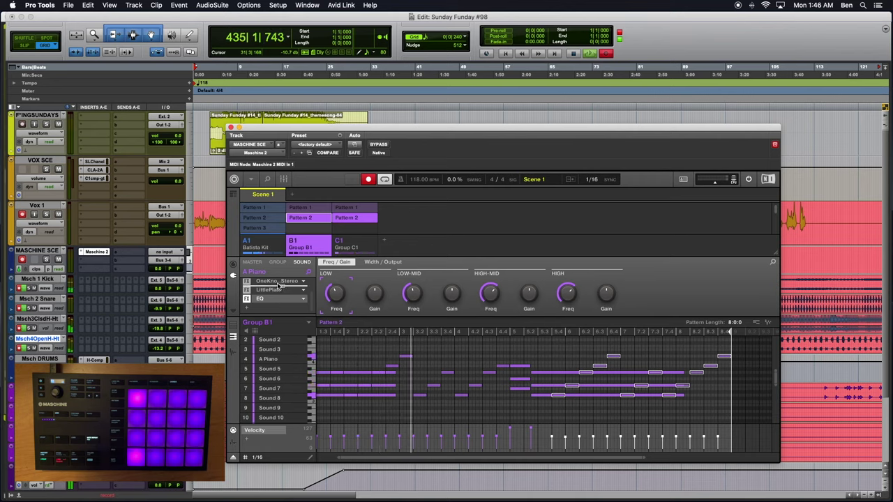
pyautogui.moveTo(279, 287); pyautogui.dragTo(272, 287)
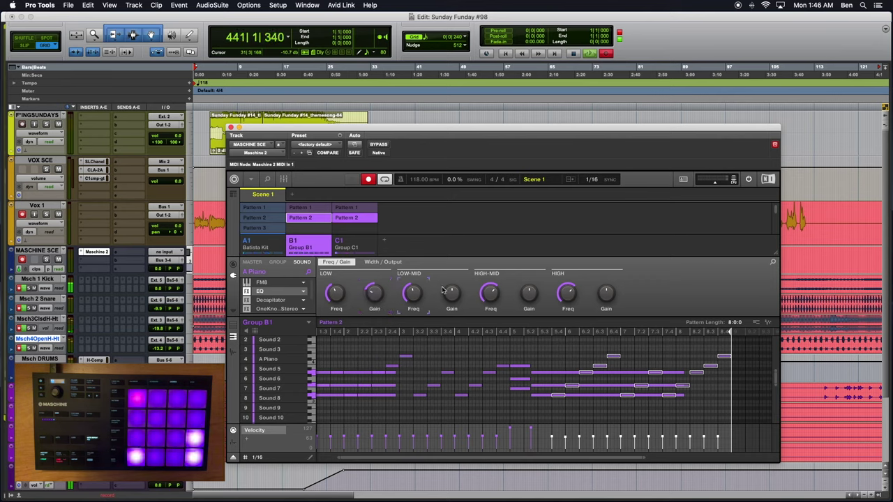
# Step: Set the EQ's low gain to -4.0 dB and reset its low-mid gain to the default
pyautogui.moveTo(444, 289); pyautogui.dragTo(445, 291)
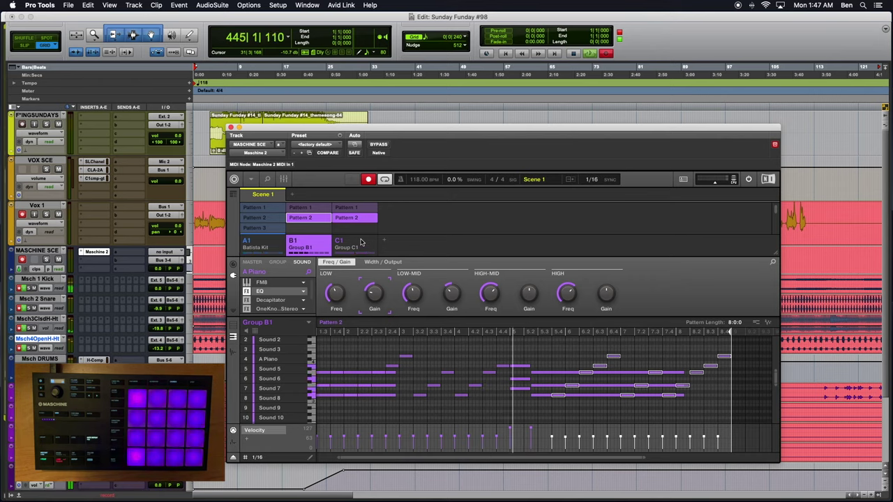
pyautogui.moveTo(373, 297)
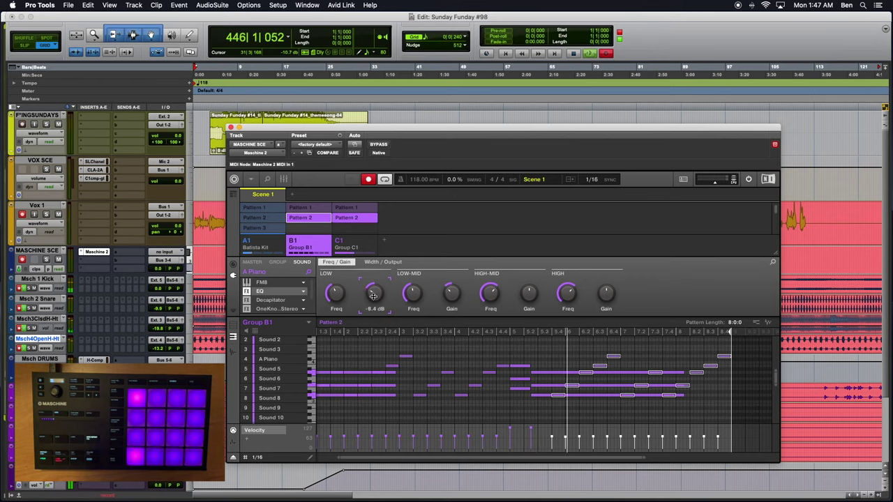
pyautogui.moveTo(373, 296); pyautogui.dragTo(373, 296)
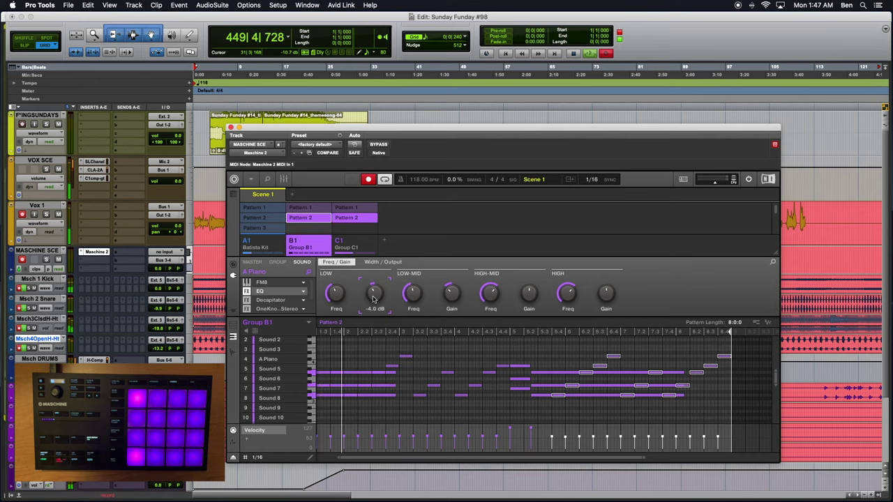
pyautogui.doubleClick(454, 297)
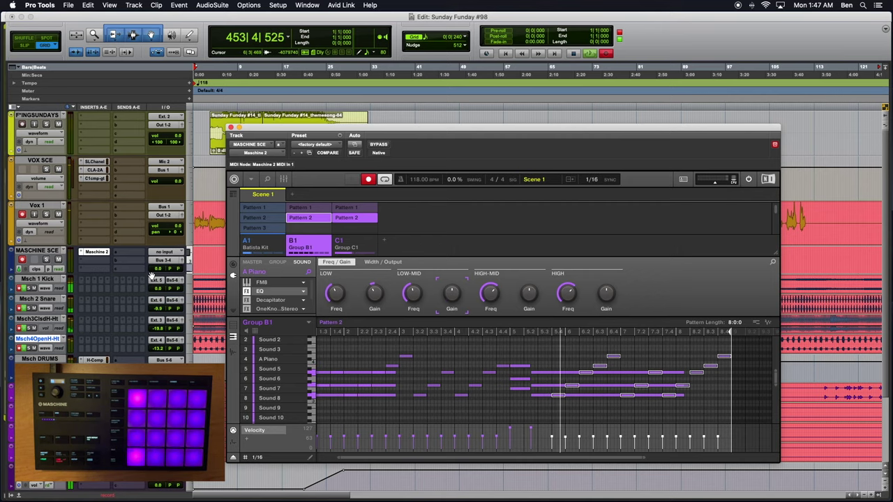
# Step: Add a new empty group D1 after Group C1 and colour it magenta
pyautogui.scroll(-3, 89, 316)
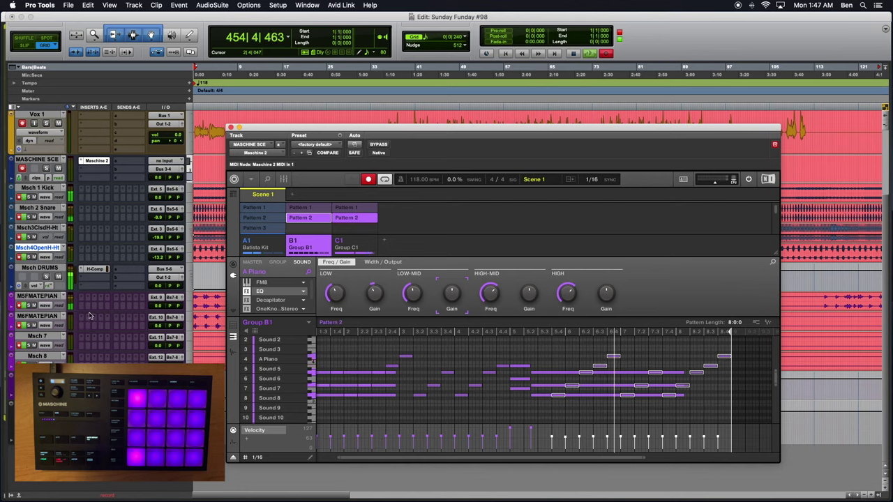
pyautogui.click(388, 241)
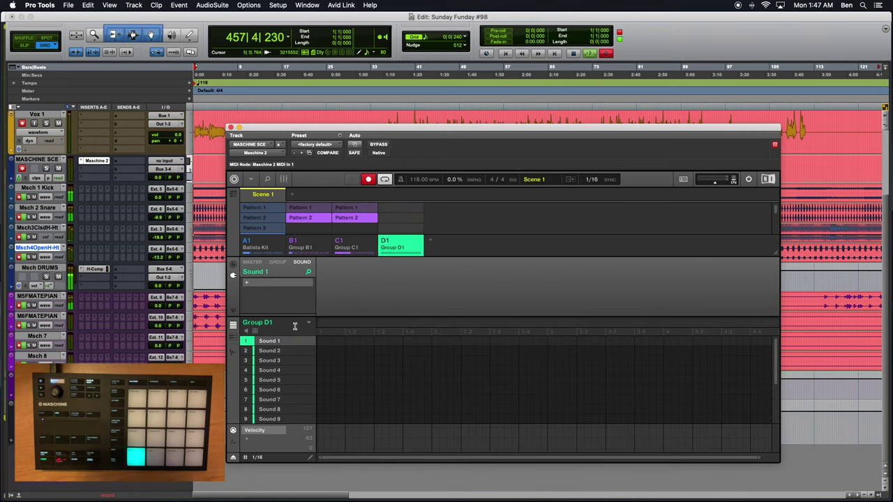
pyautogui.rightClick(414, 241)
pyautogui.moveTo(436, 315)
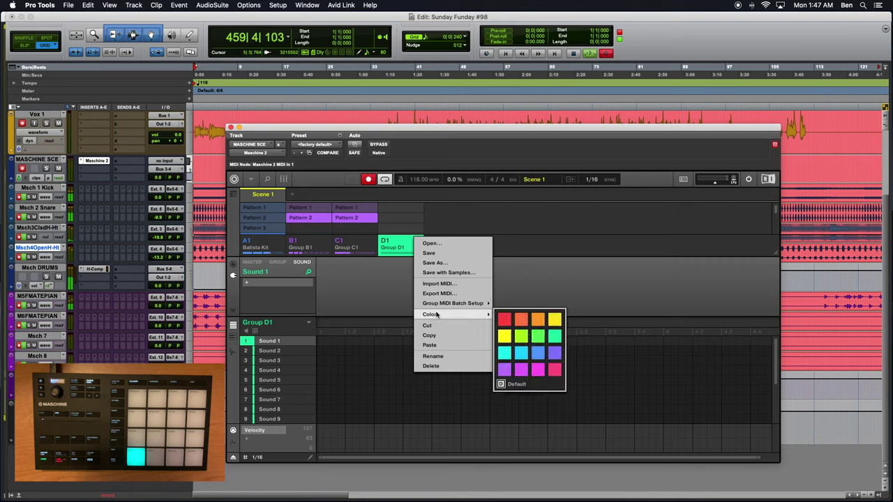
pyautogui.click(528, 372)
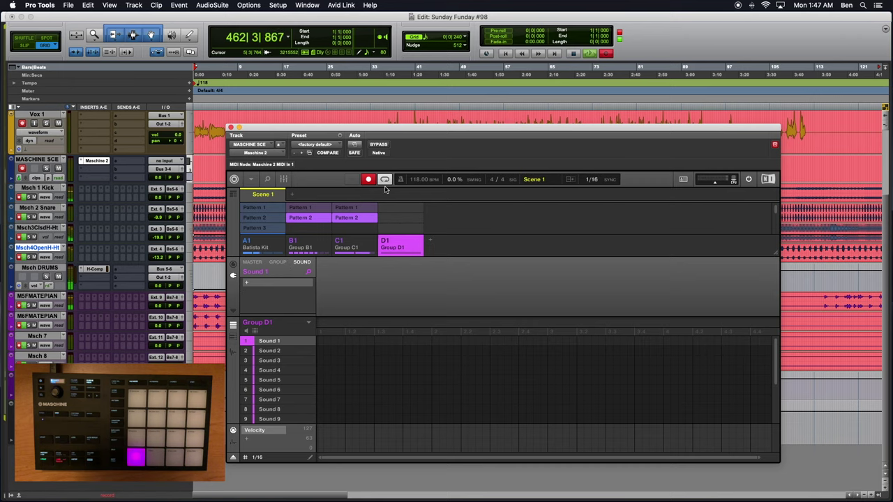
# Step: Filter the instrument library to the Bass type, Synth subtype and Analog character
pyautogui.click(266, 179)
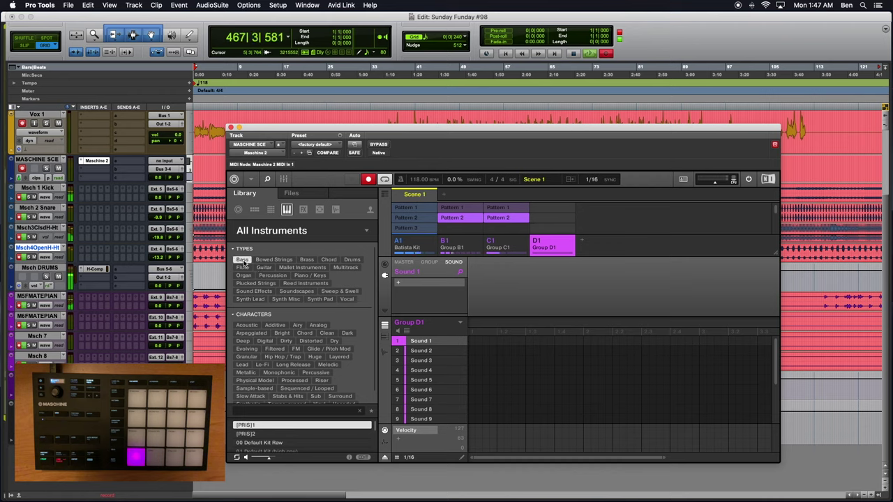
pyautogui.click(241, 259)
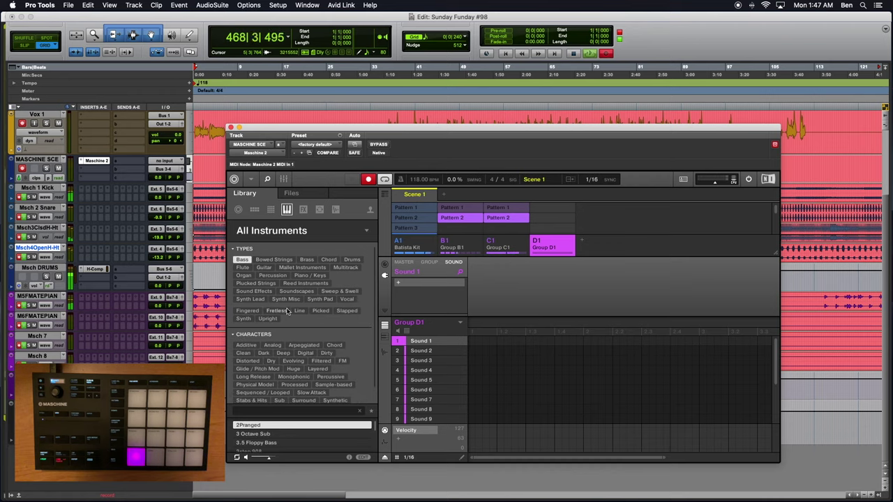
pyautogui.click(243, 318)
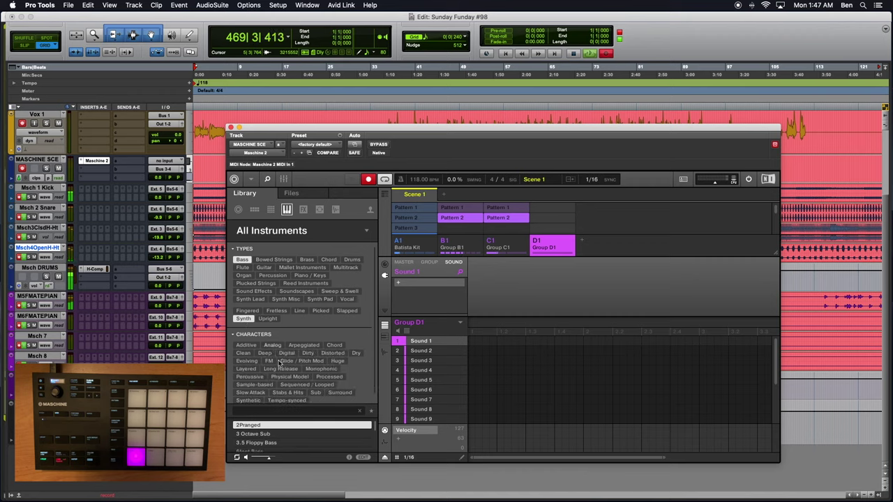
pyautogui.scroll(-1, 310, 336)
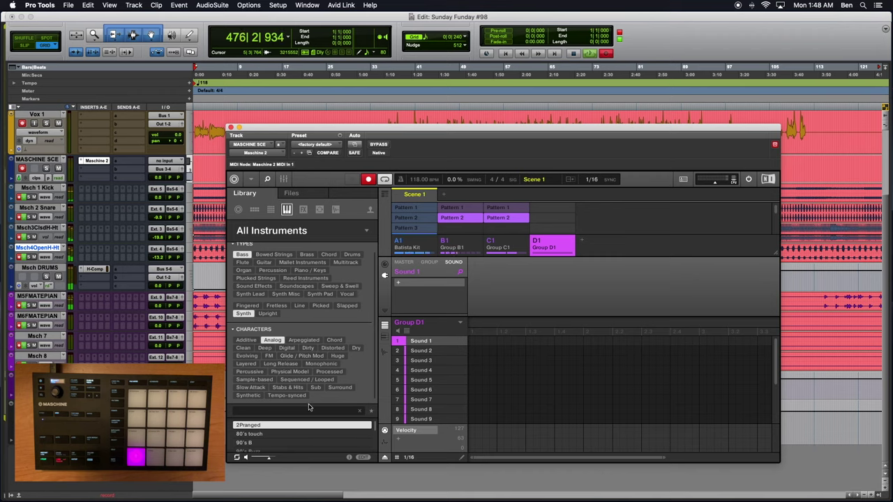
# Step: Narrow the library to Massive, try the 1991 preset and load Acid Raw into the first sound of Group D1
pyautogui.click(366, 233)
pyautogui.scroll(-10, 297, 411)
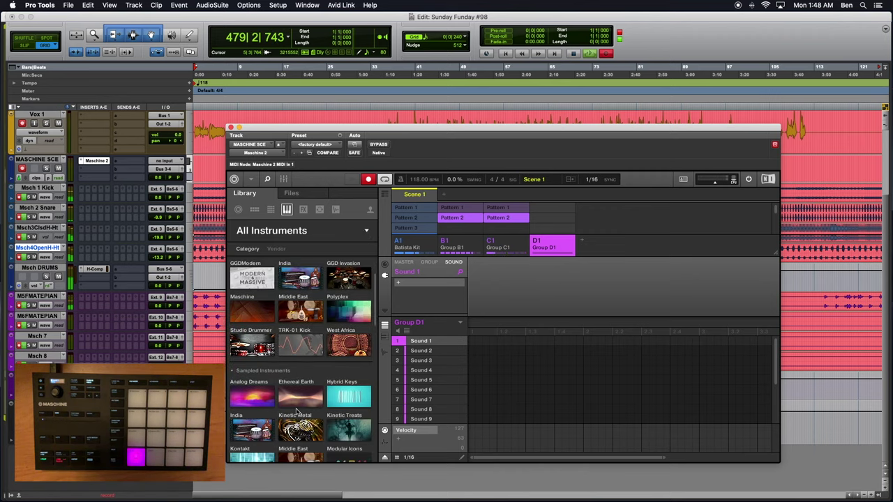
pyautogui.click(298, 357)
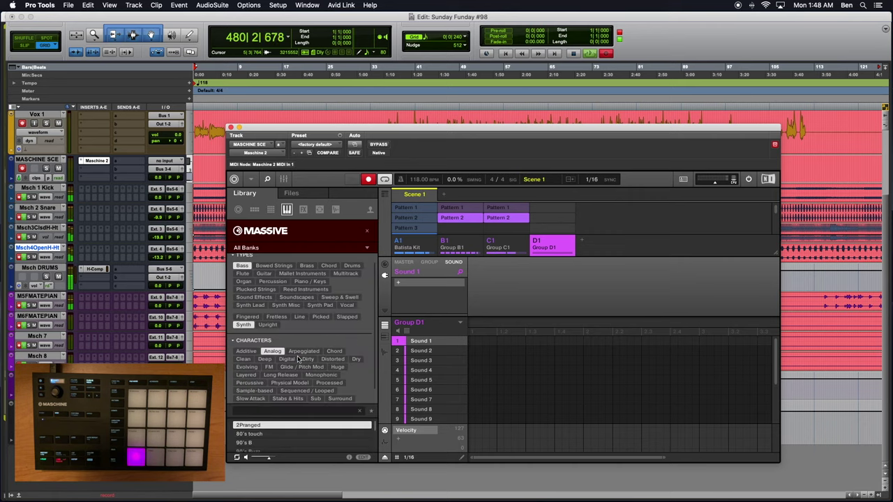
pyautogui.scroll(-2, 297, 342)
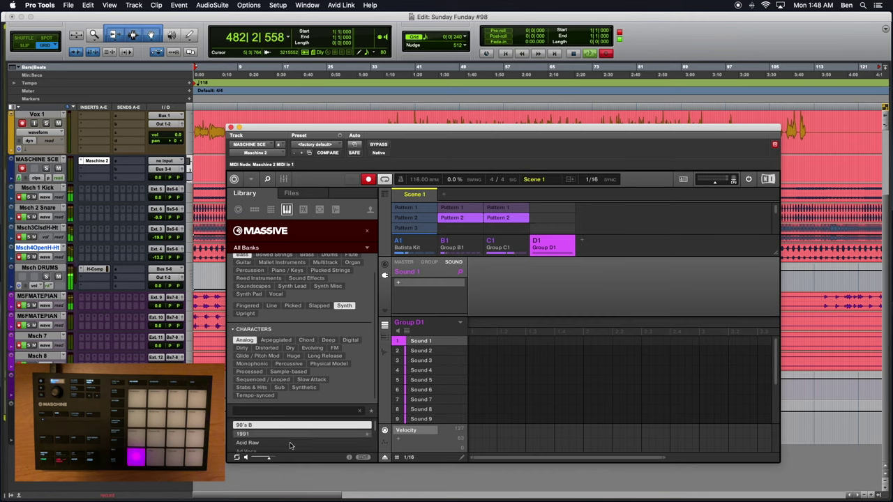
pyautogui.click(260, 434)
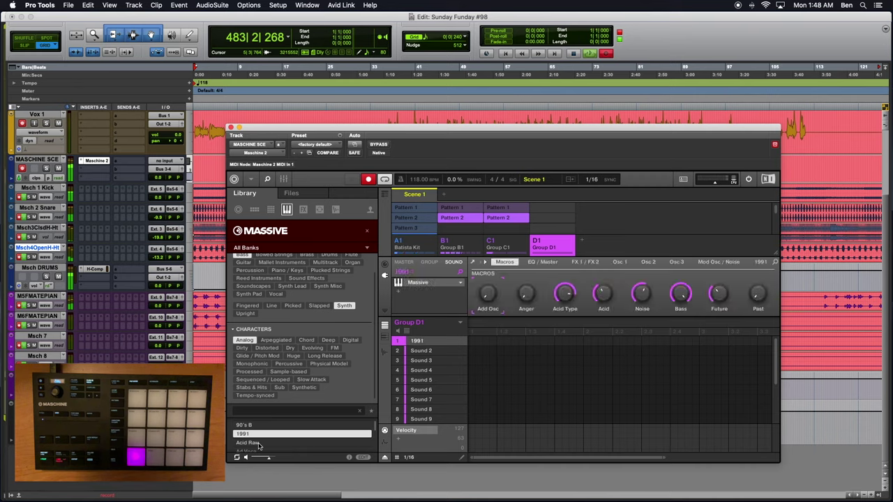
pyautogui.click(258, 443)
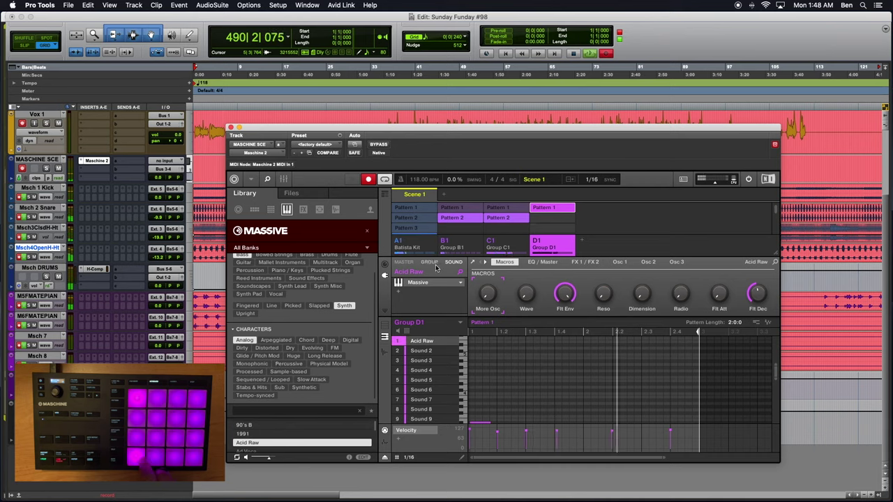
# Step: Route the Acid Raw sound's audio output to Ext. 11 and delete all recorded notes from Group D1's Pattern 1
pyautogui.click(383, 270)
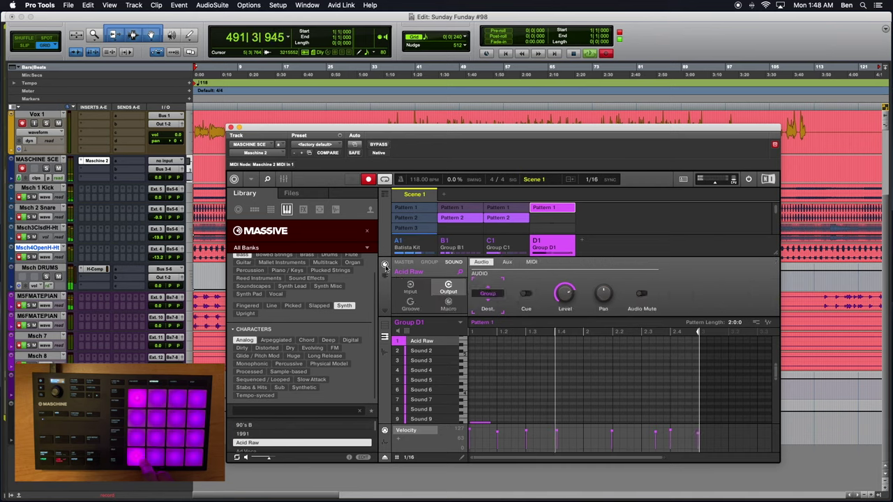
pyautogui.click(492, 294)
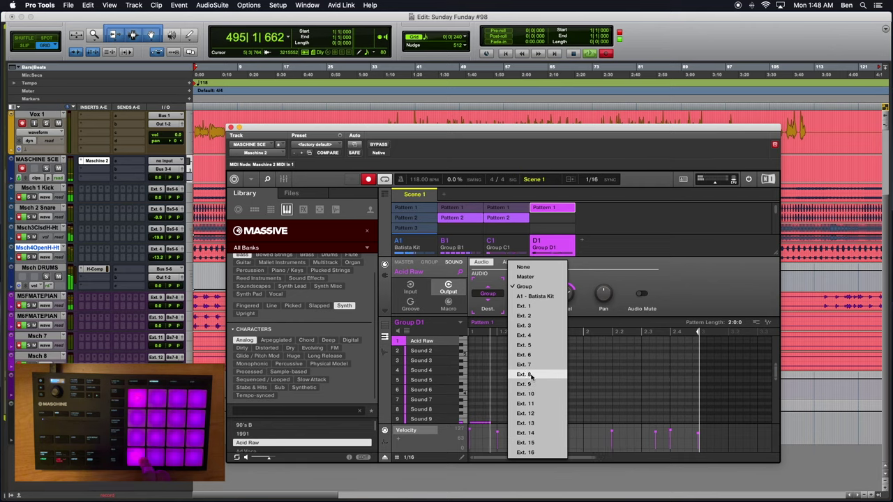
pyautogui.click(528, 405)
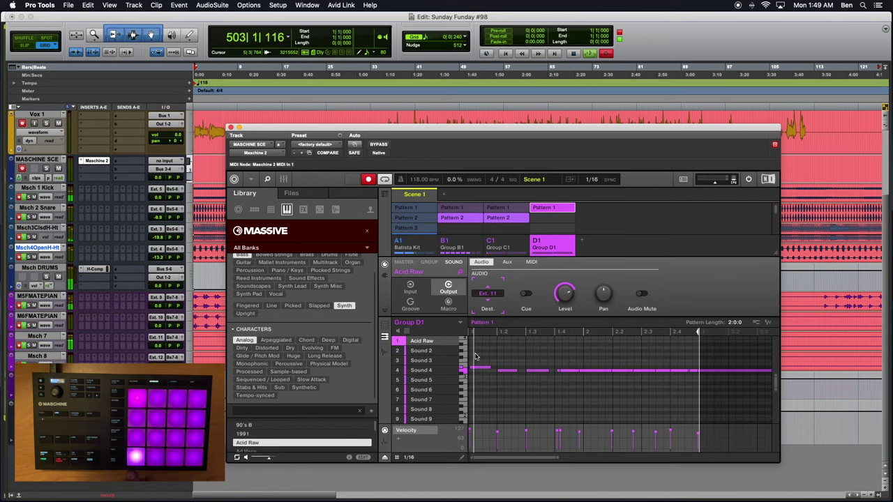
pyautogui.moveTo(475, 350); pyautogui.dragTo(736, 413)
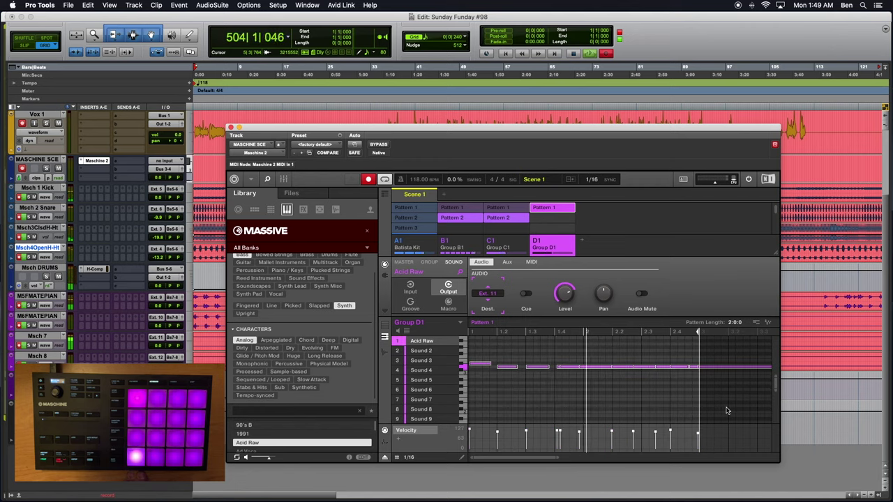
pyautogui.press('BackSpace')
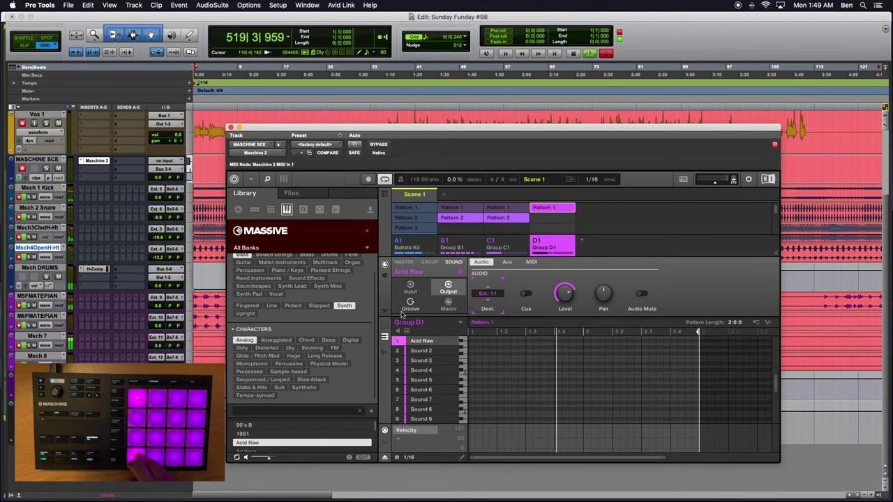
# Step: Open the Acid Raw sound's Massive plug-in in a floating window with its full editor and move it clear of the mixer
pyautogui.click(283, 179)
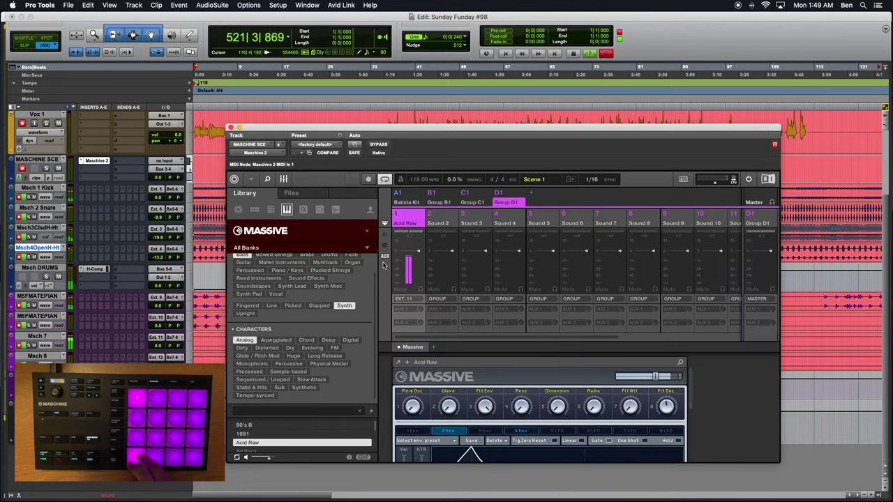
pyautogui.click(396, 362)
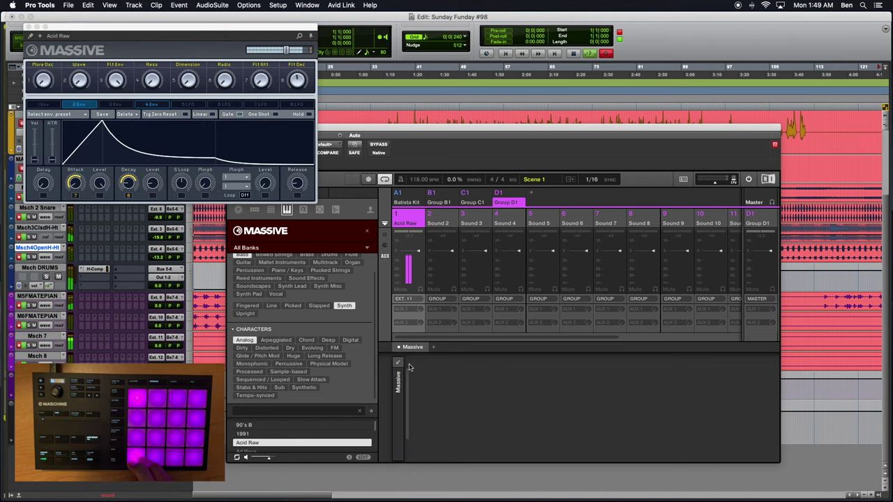
pyautogui.moveTo(155, 31); pyautogui.dragTo(438, 130)
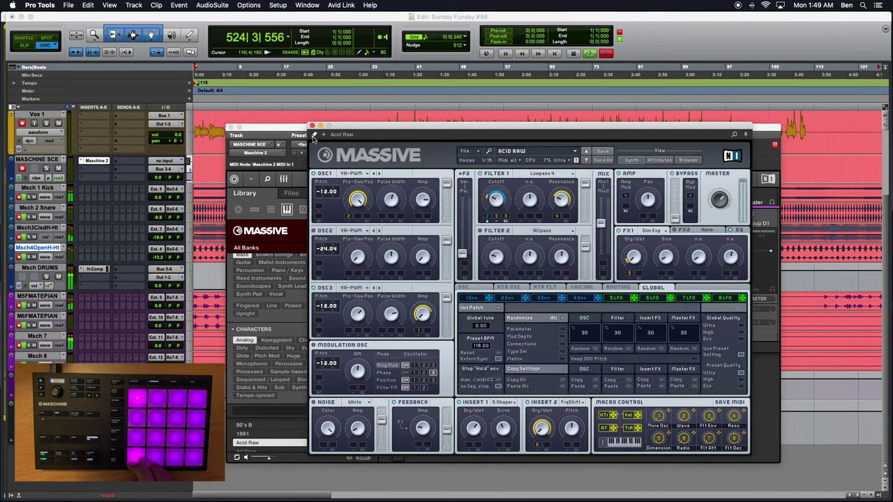
pyautogui.moveTo(357, 129); pyautogui.dragTo(155, 112)
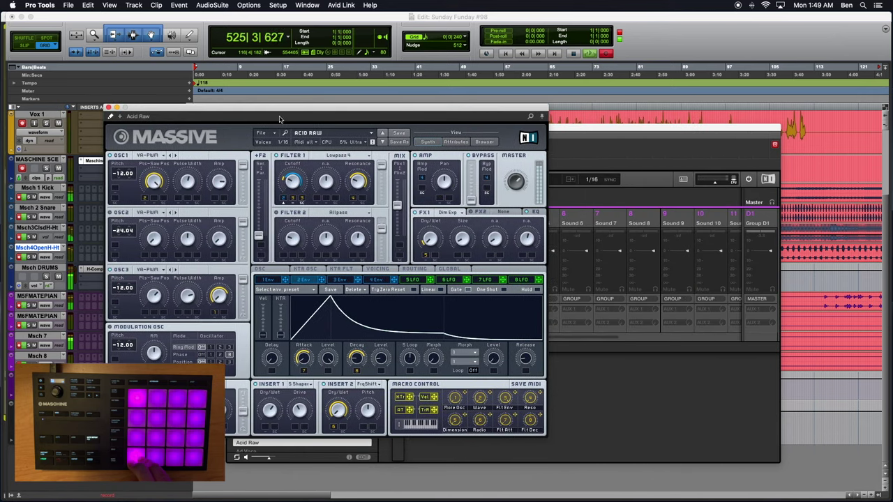
# Step: Audition other presets inside Massive, including 3 Octave Sub, and load 64er Lead
pyautogui.click(381, 134)
pyautogui.click(373, 134)
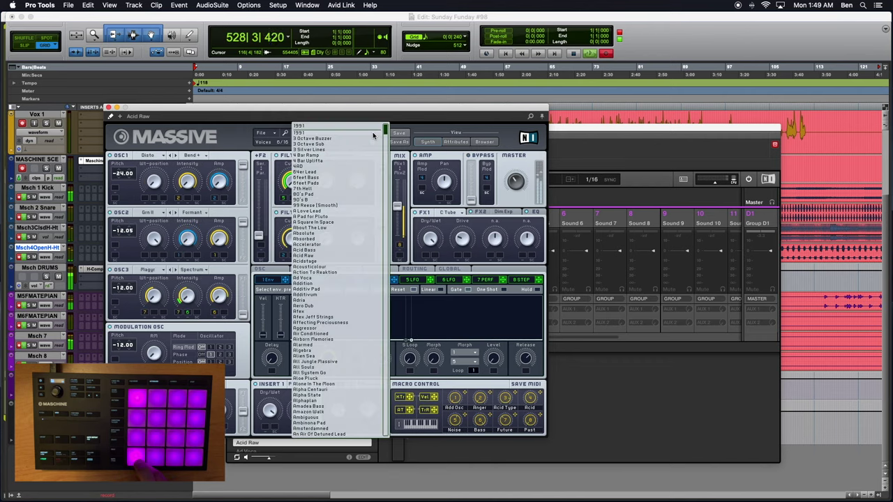
pyautogui.click(312, 145)
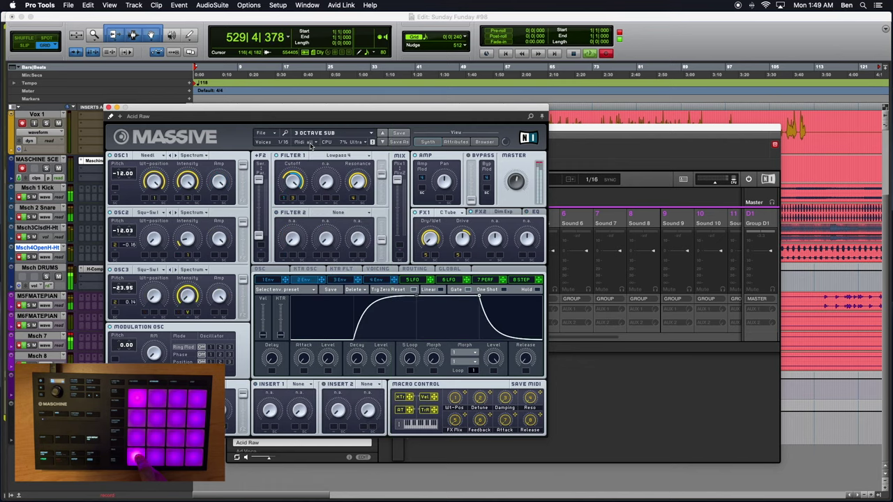
pyautogui.click(370, 135)
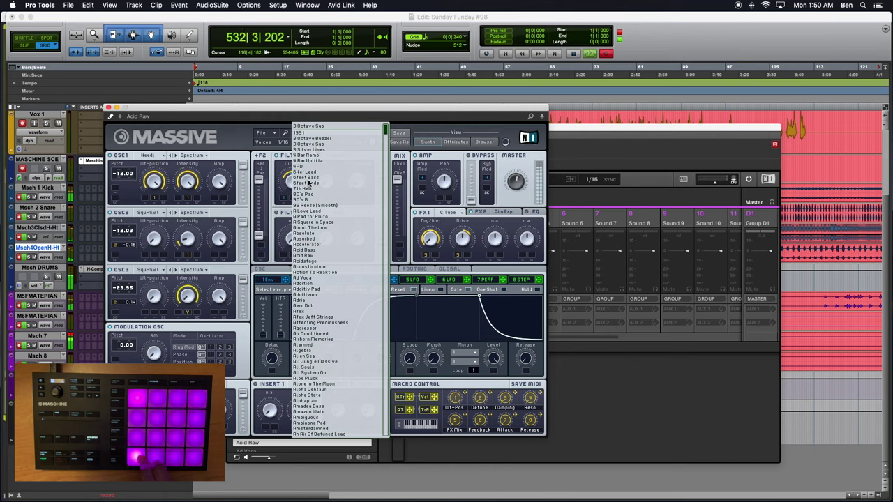
pyautogui.click(308, 171)
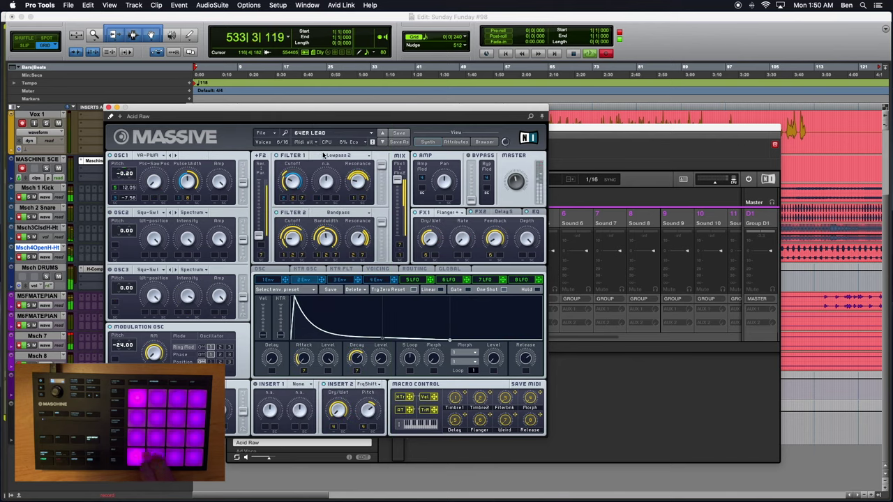
pyautogui.click(70, 336)
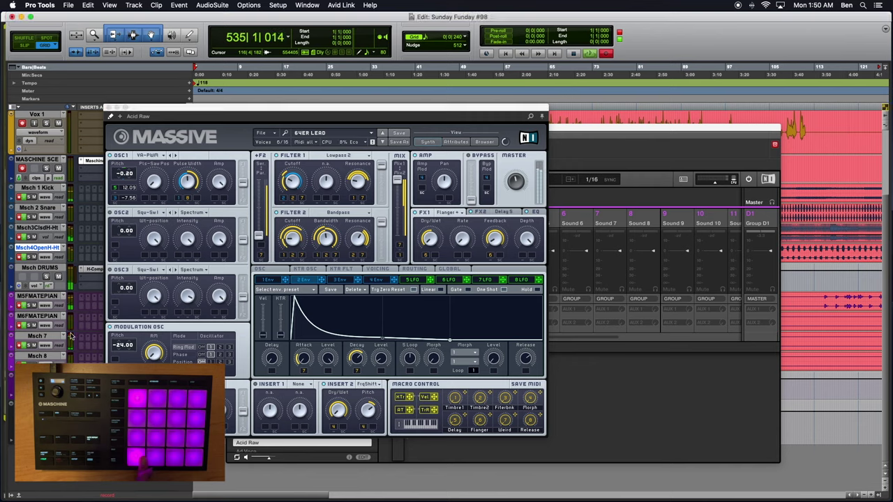
pyautogui.click(510, 183)
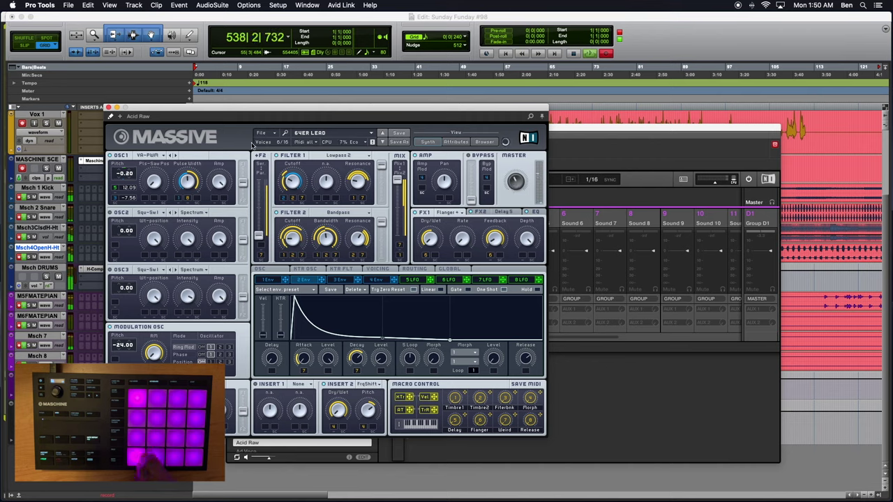
# Step: Switch Massive's oscillator 1 to the Sin-Square wavetable and set its pitch to -12.20
pyautogui.click(156, 155)
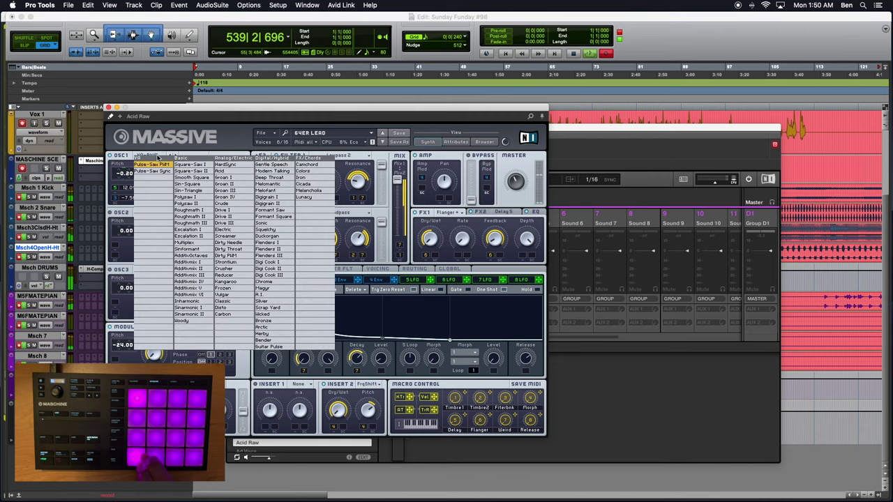
pyautogui.click(187, 185)
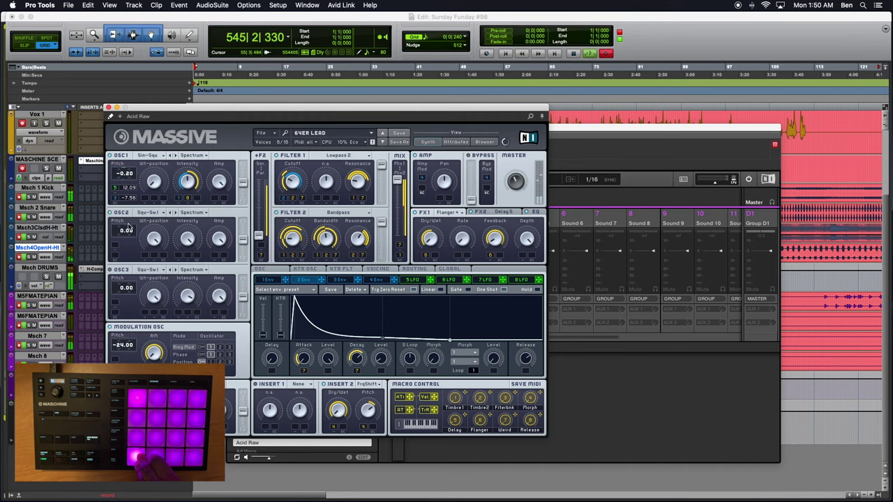
pyautogui.moveTo(119, 173)
pyautogui.mouseDown()
pyautogui.moveTo(122, 196)
pyautogui.moveTo(123, 185)
pyautogui.mouseUp()
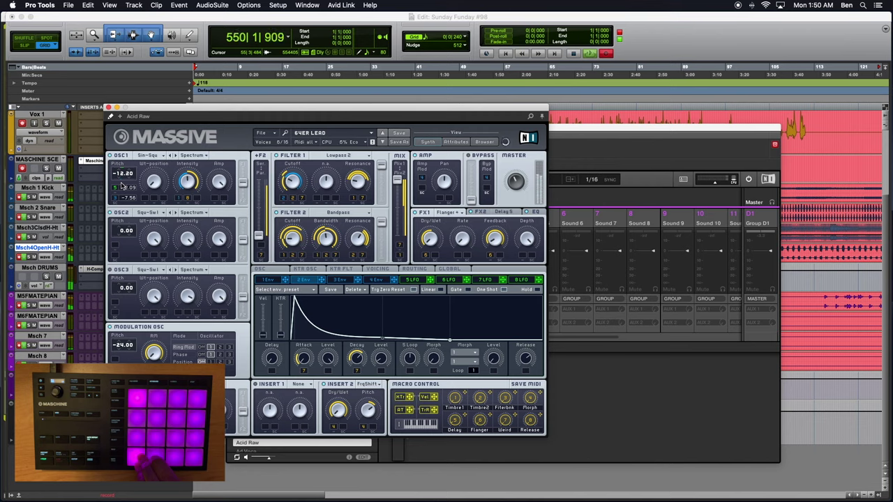
# Step: Set oscillator 2's pitch to -24.00 and load the Sine Shaper effect into Insert 1
pyautogui.moveTo(122, 232); pyautogui.dragTo(122, 265)
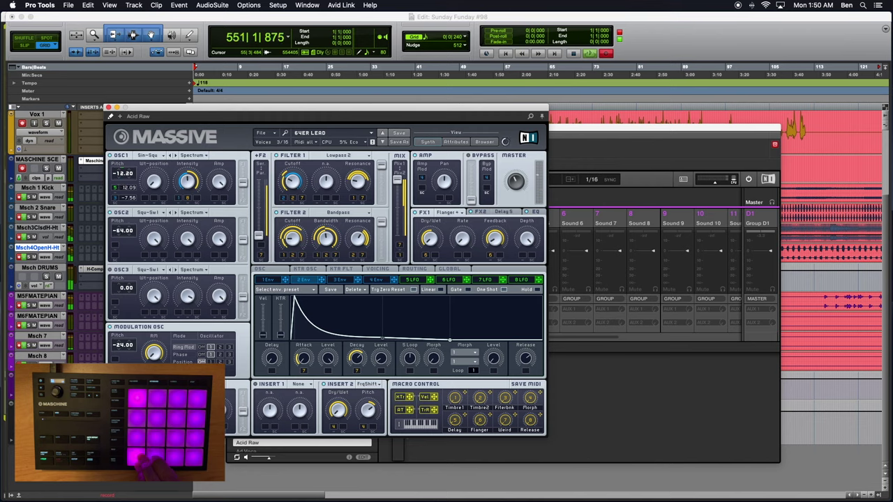
pyautogui.moveTo(117, 232); pyautogui.dragTo(122, 198)
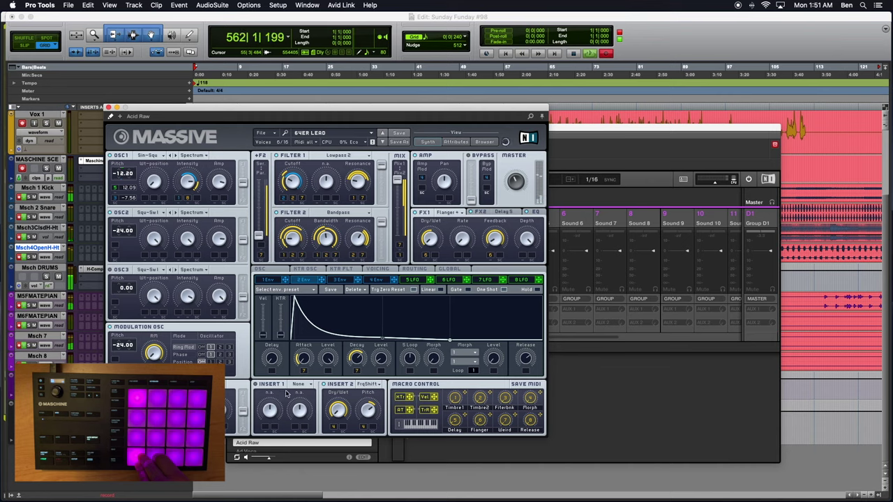
pyautogui.click(307, 384)
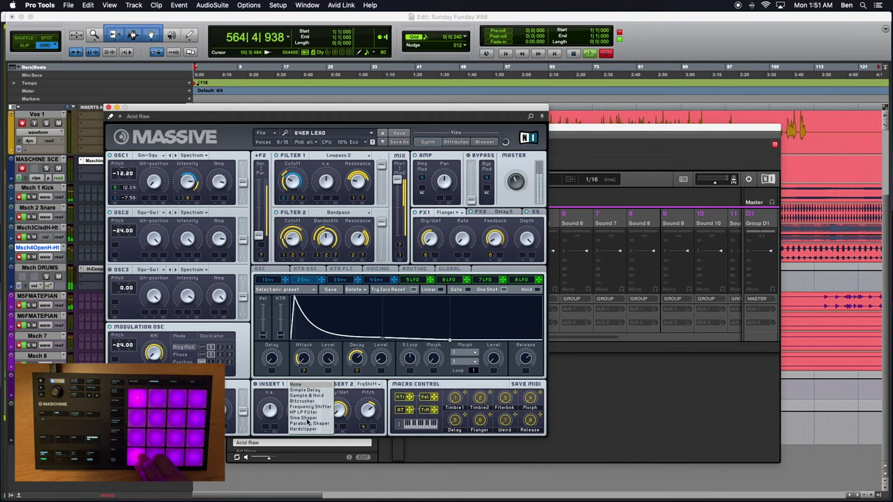
pyautogui.click(305, 418)
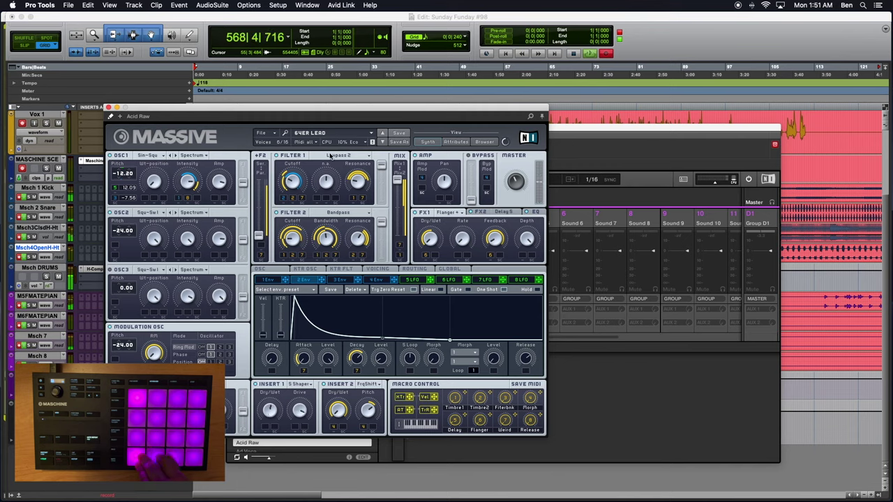
# Step: Set Massive's Filter 1 to Lowpass 4, nudge the filter mix down slightly and switch off Filter 2
pyautogui.click(336, 155)
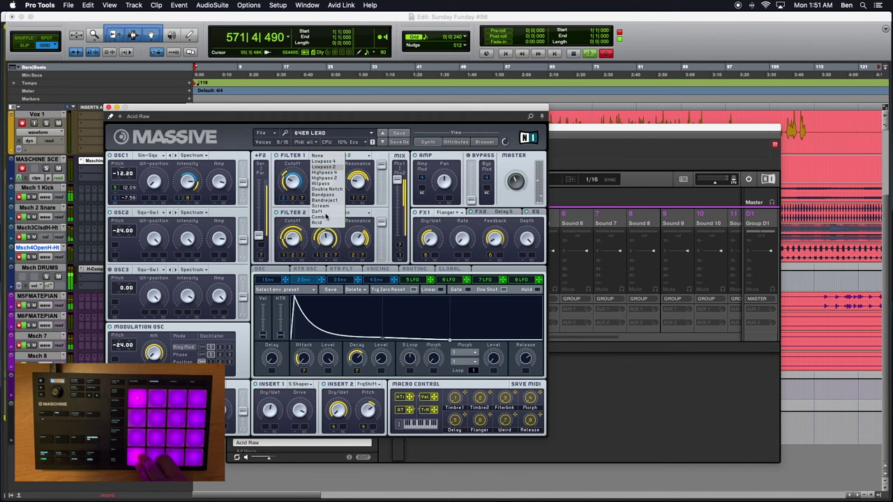
pyautogui.click(321, 160)
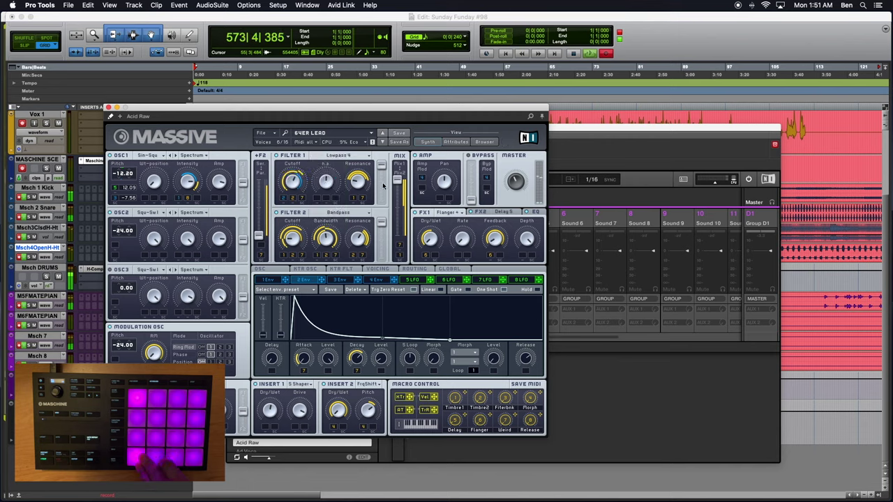
pyautogui.moveTo(395, 179)
pyautogui.mouseDown()
pyautogui.moveTo(396, 224)
pyautogui.moveTo(395, 185)
pyautogui.mouseUp()
pyautogui.click(277, 212)
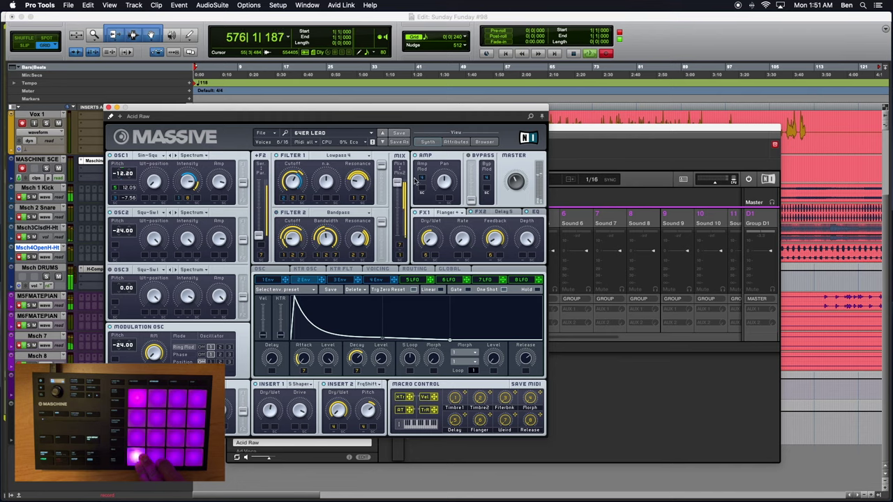
# Step: Audition the 3 Octave Buzzer preset in Massive and load 3 Octave Sub
pyautogui.click(317, 136)
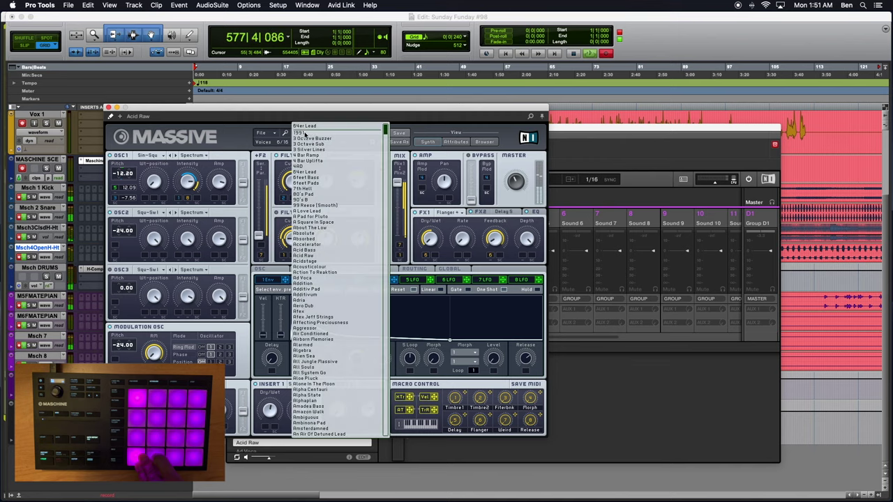
pyautogui.click(309, 138)
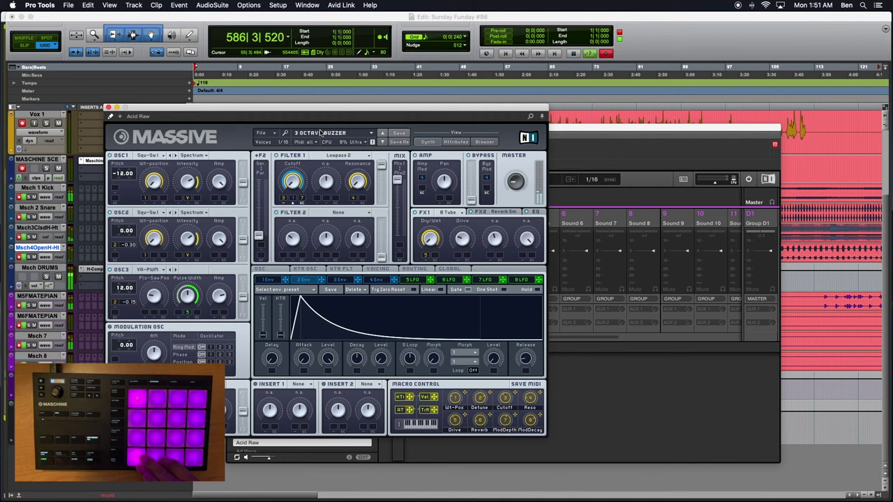
pyautogui.click(320, 133)
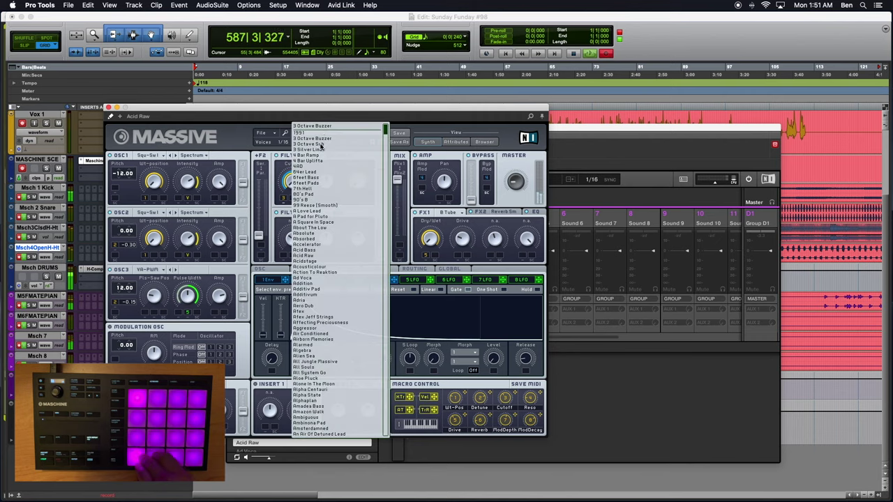
pyautogui.click(321, 144)
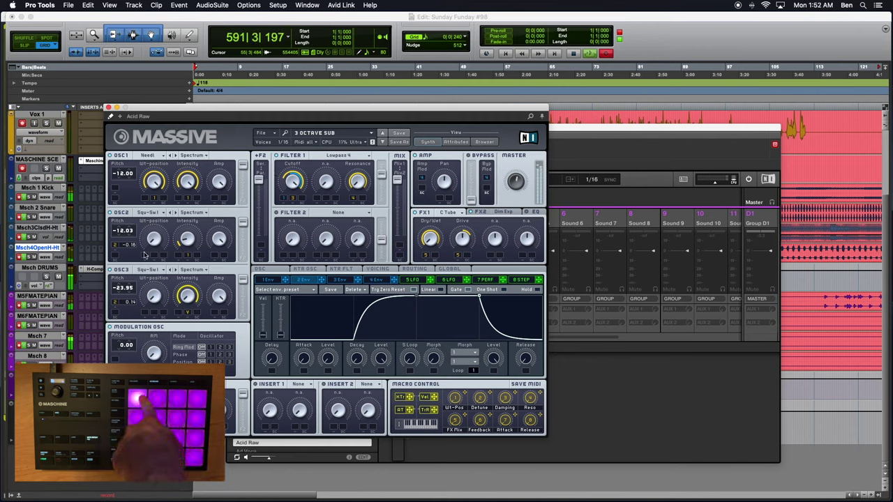
# Step: Switch oscillator 1 to the Sin-Square wavetable and load the Sine Shaper effect into Insert 1
pyautogui.click(149, 155)
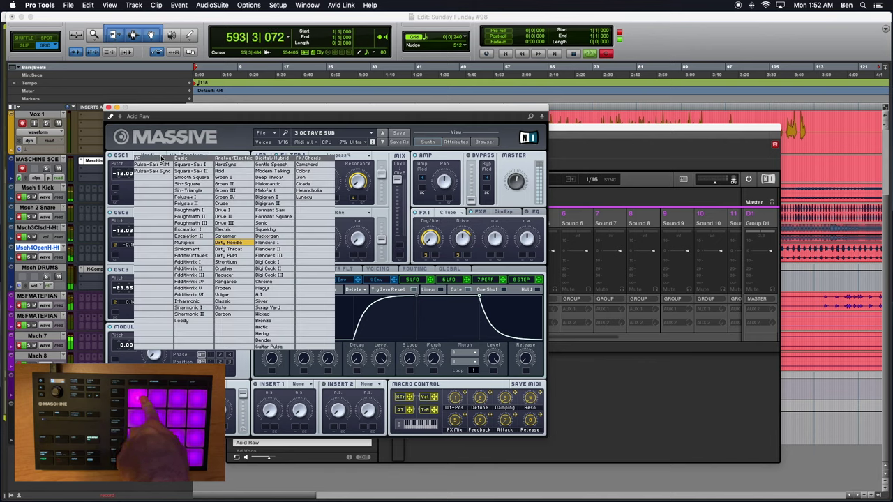
pyautogui.click(194, 185)
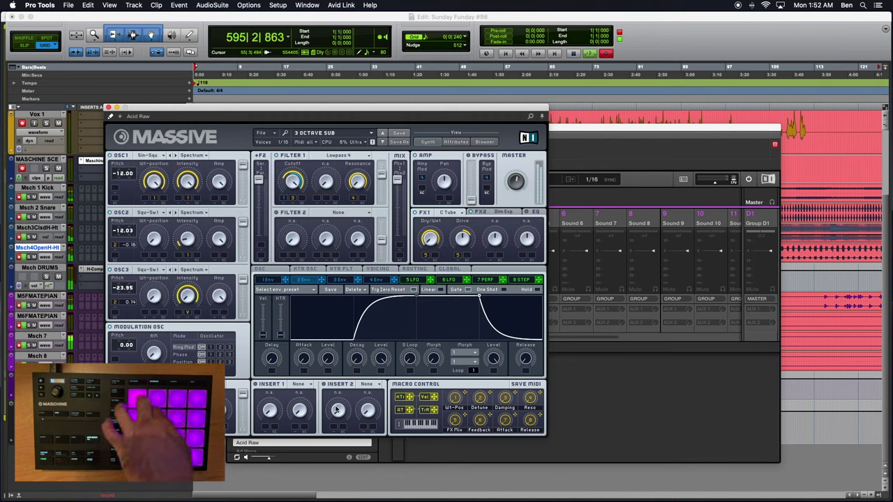
pyautogui.click(308, 385)
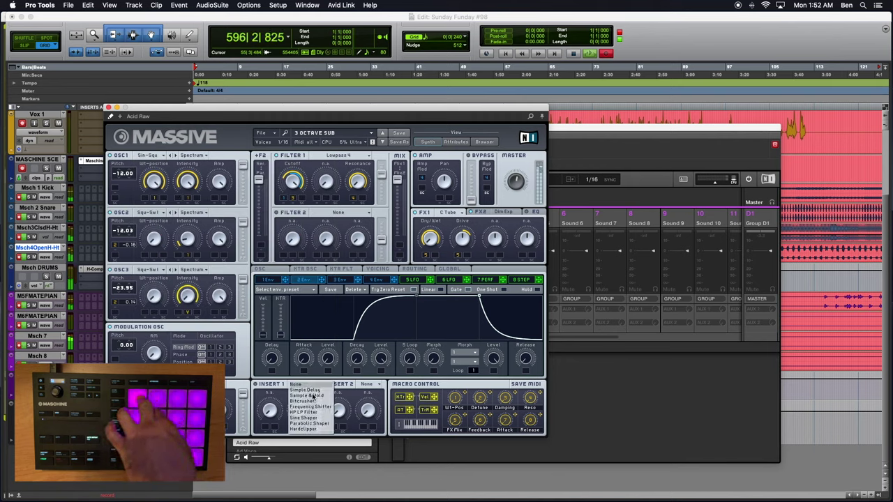
pyautogui.click(307, 418)
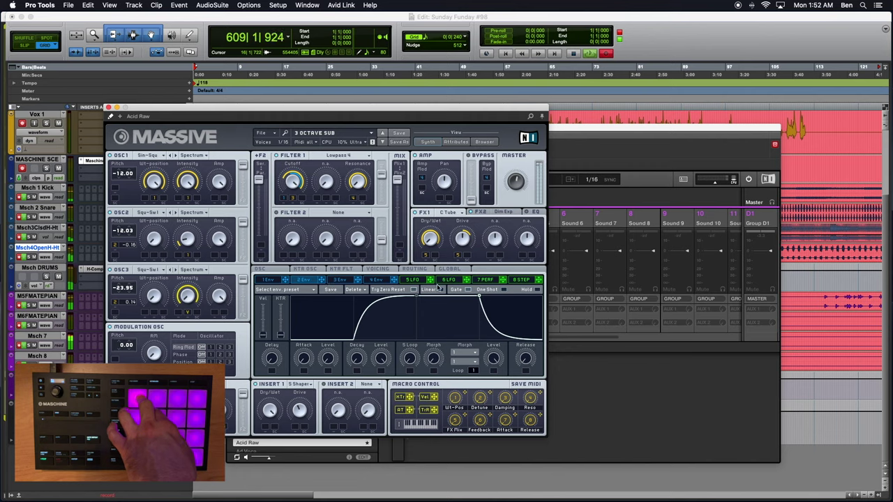
# Step: Paste the clipboard's envelope settings into envelope 1 and envelope 2
pyautogui.click(297, 292)
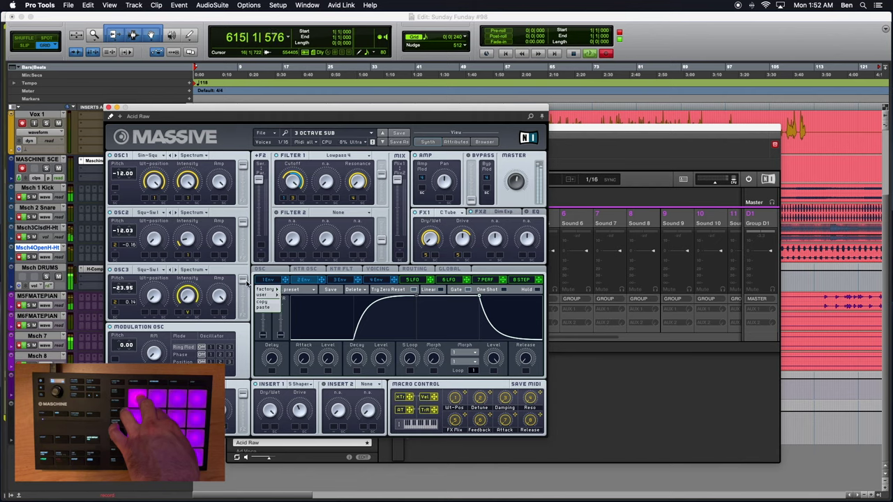
pyautogui.click(271, 281)
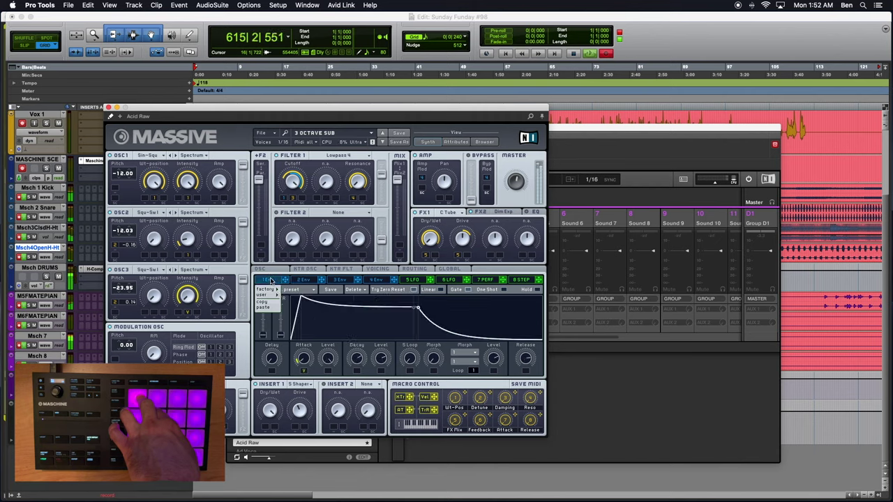
pyautogui.click(274, 307)
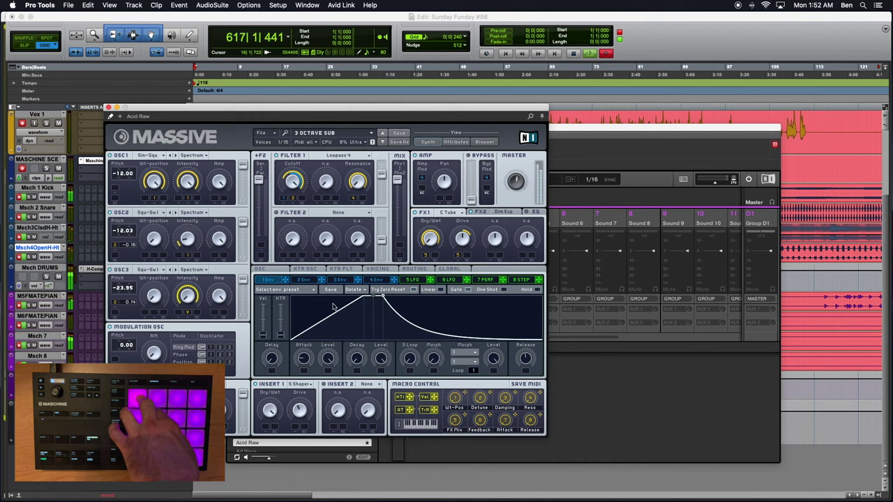
pyautogui.click(311, 291)
pyautogui.click(307, 281)
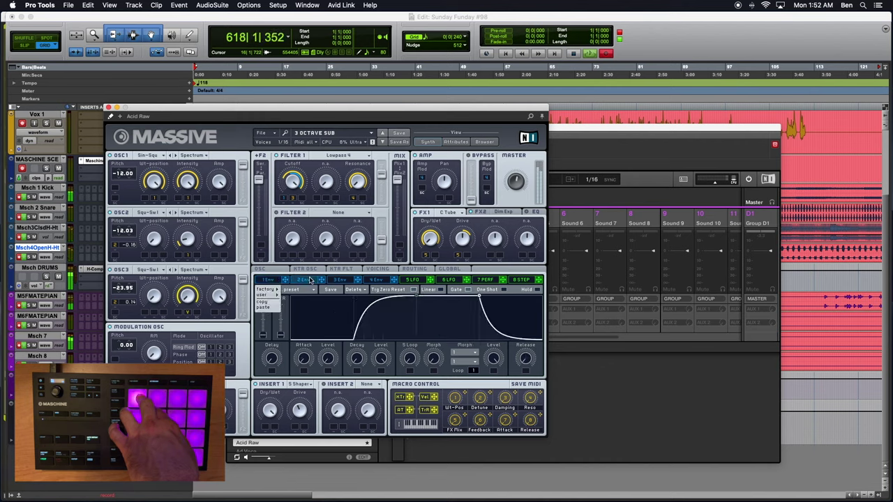
pyautogui.click(269, 309)
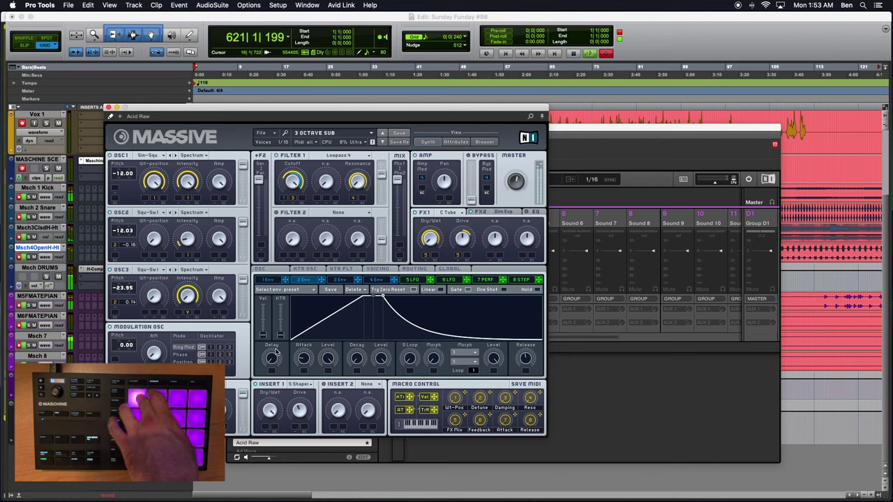
# Step: Modulate oscillator 1's pitch by 24.00 with envelope 2, giving the envelope a shorter attack and bringing its decay and loop-end levels to zero
pyautogui.moveTo(303, 358); pyautogui.dragTo(312, 408)
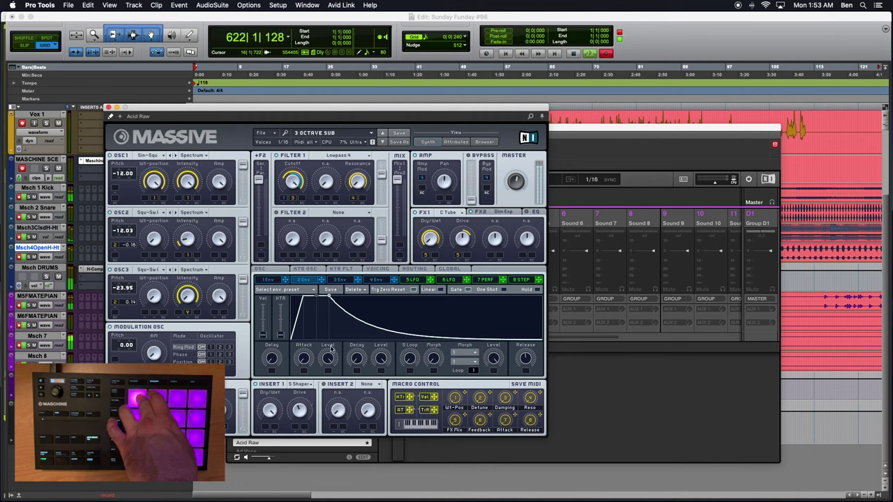
pyautogui.moveTo(322, 282); pyautogui.dragTo(115, 189)
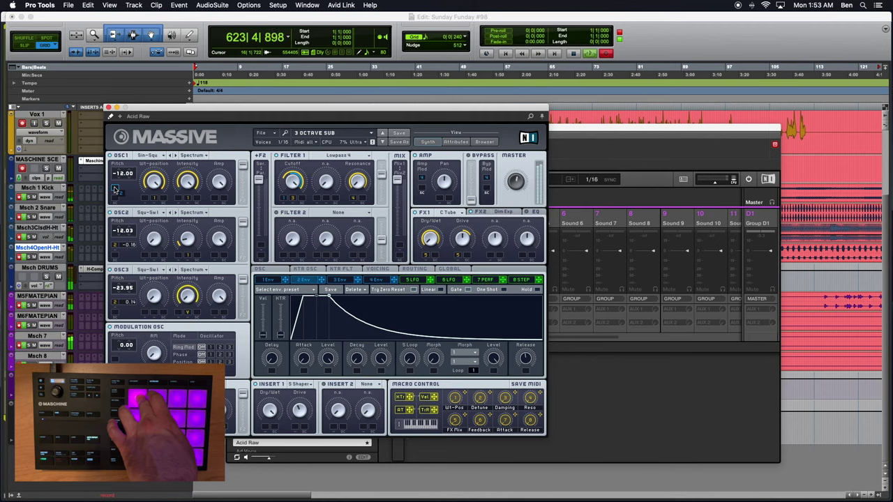
pyautogui.moveTo(115, 190); pyautogui.dragTo(117, 193)
pyautogui.moveTo(124, 156); pyautogui.dragTo(125, 169)
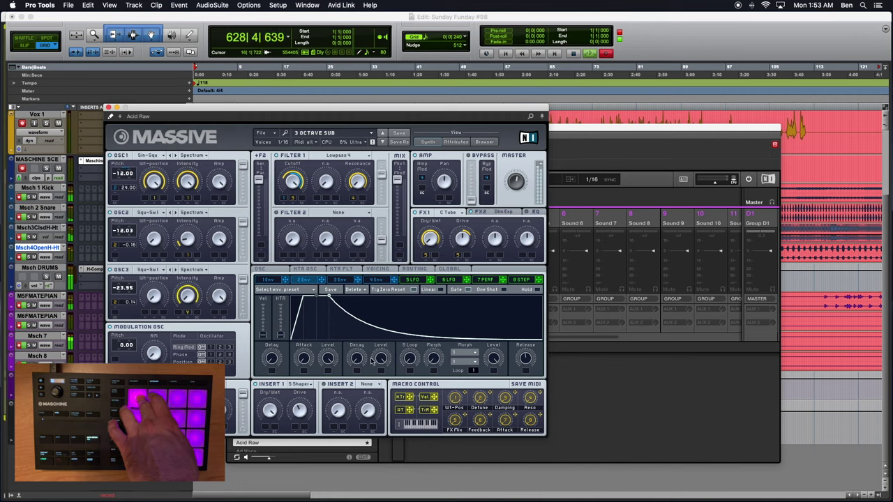
pyautogui.moveTo(380, 360); pyautogui.dragTo(382, 422)
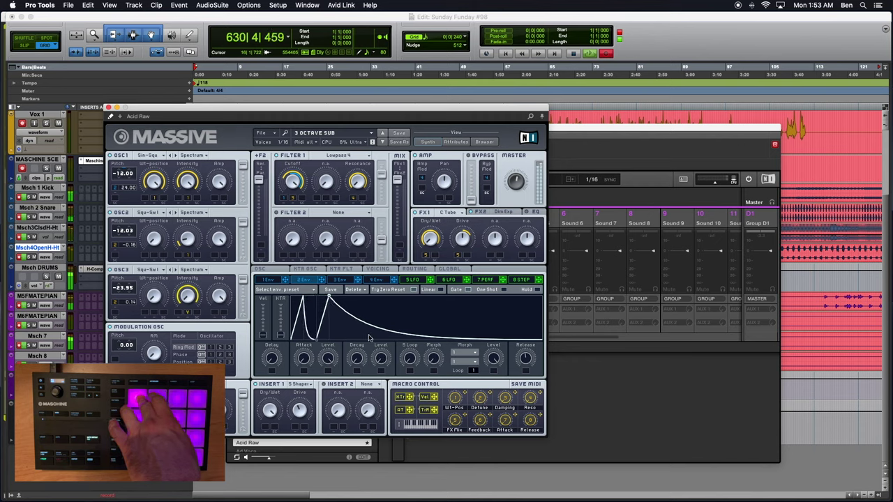
pyautogui.moveTo(496, 358); pyautogui.dragTo(504, 486)
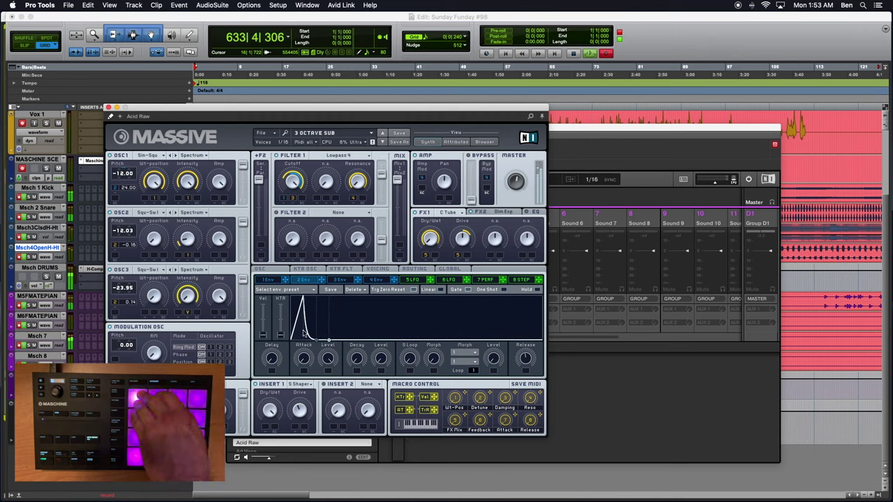
# Step: Compare the Lowpass 2, Highpass 2 and Allpass types on Filter 1 and return it to Lowpass 4
pyautogui.click(336, 156)
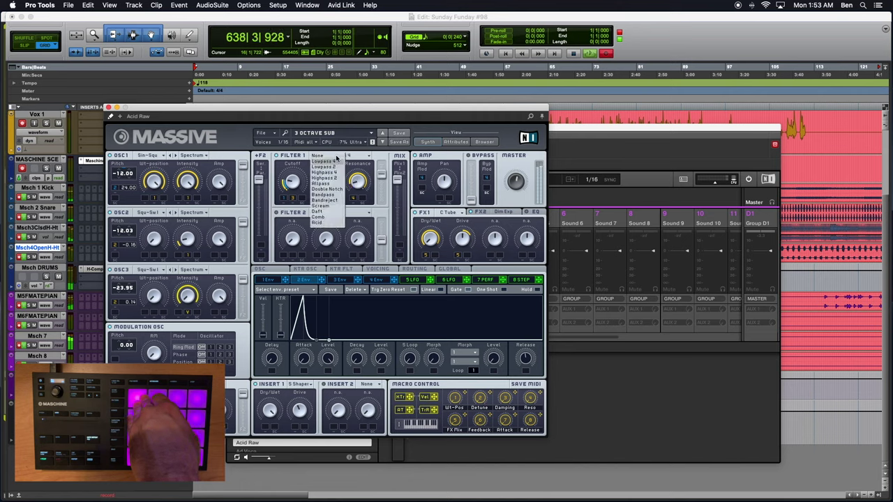
pyautogui.click(332, 167)
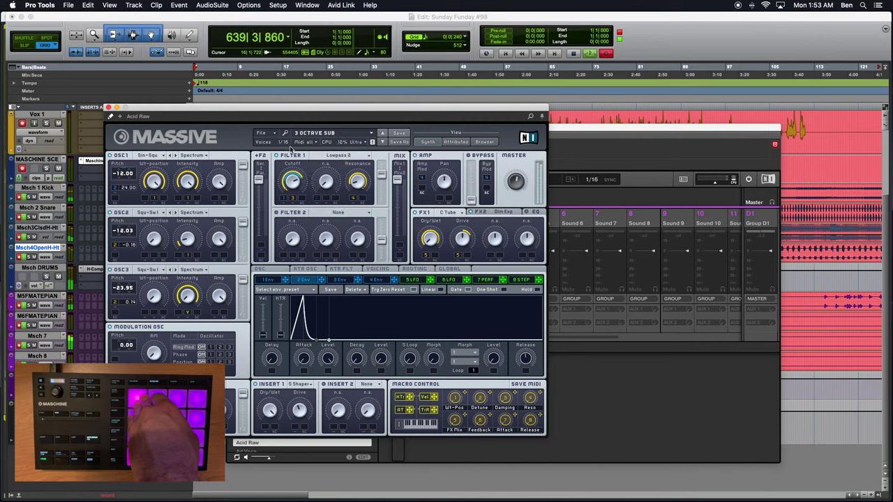
pyautogui.click(339, 155)
pyautogui.click(331, 180)
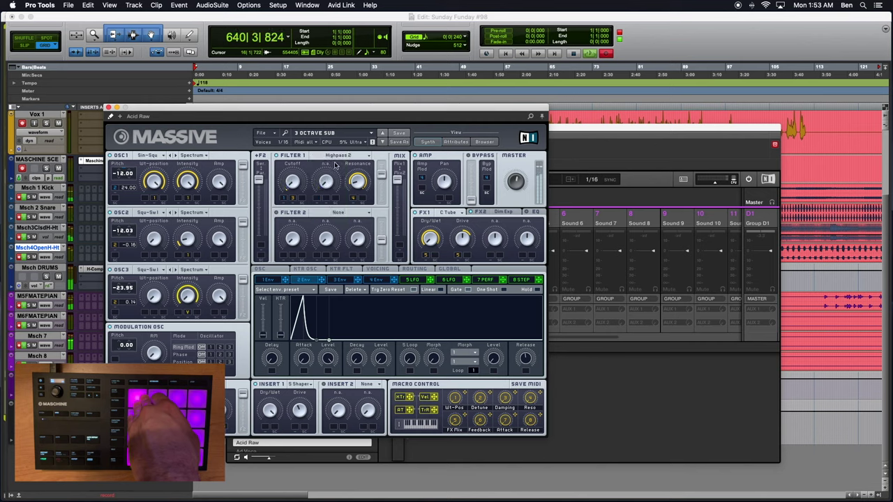
pyautogui.click(336, 156)
pyautogui.click(332, 184)
pyautogui.click(336, 155)
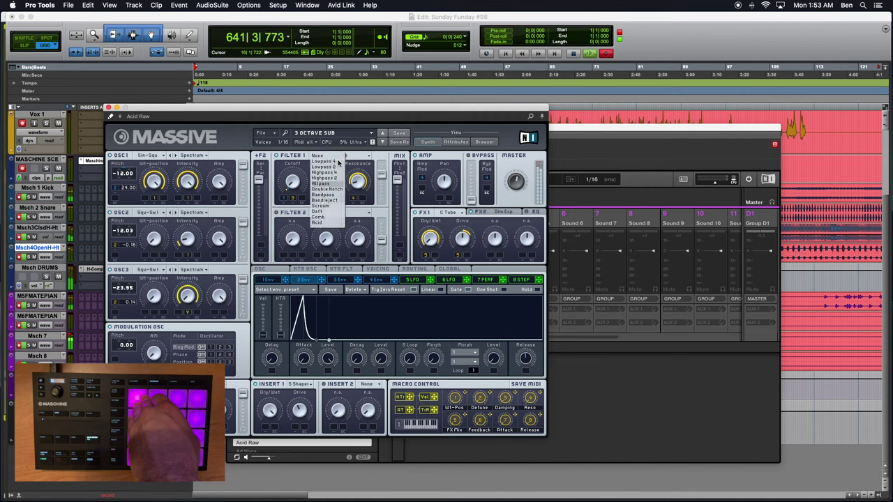
pyautogui.click(329, 162)
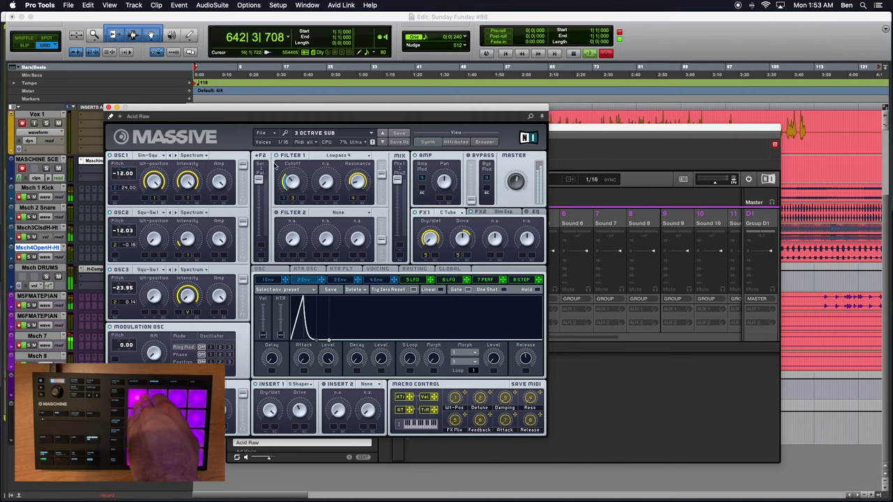
# Step: Switch oscillator 2 to the Sin-Square wavetable and set its pitch to -24.03
pyautogui.click(159, 214)
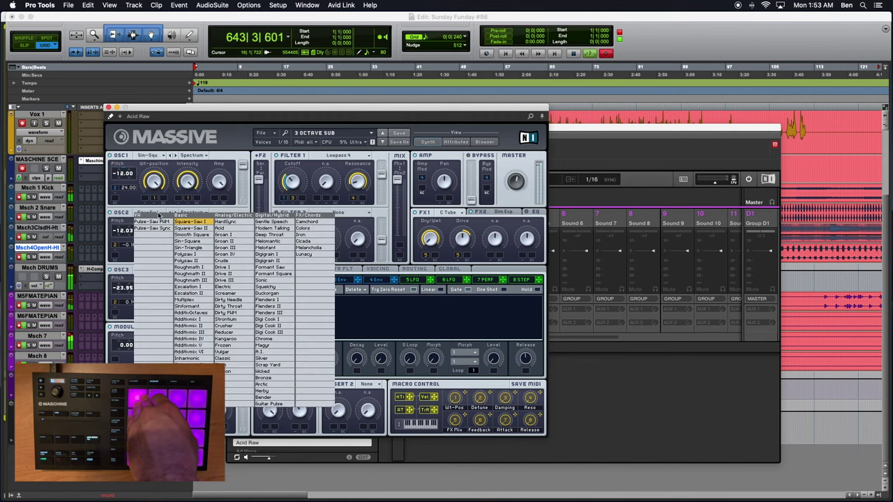
pyautogui.click(196, 242)
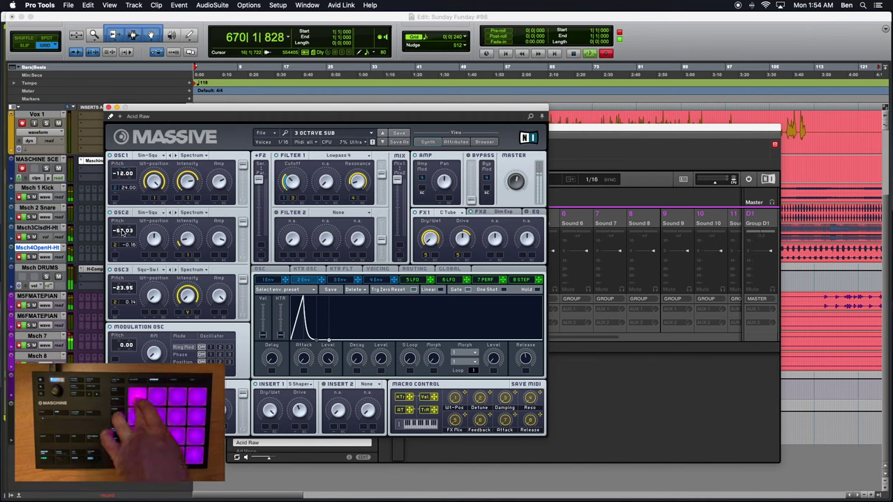
pyautogui.moveTo(121, 231); pyautogui.dragTo(121, 199)
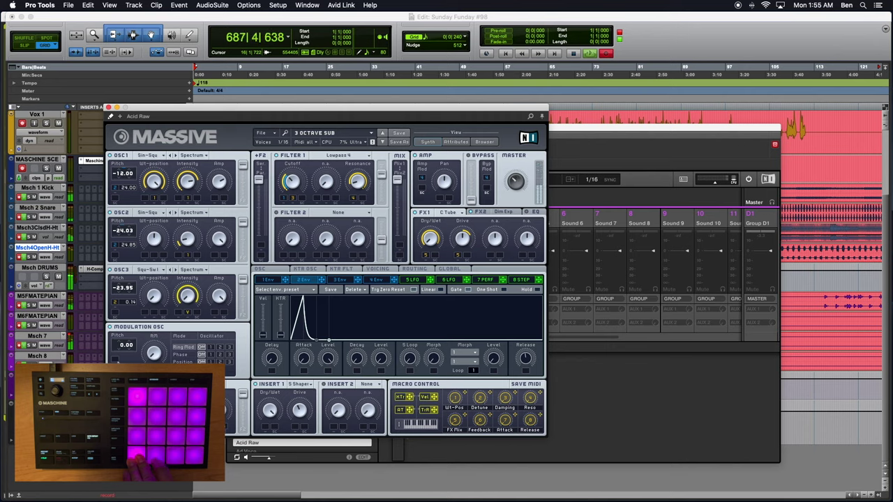
pyautogui.click(69, 336)
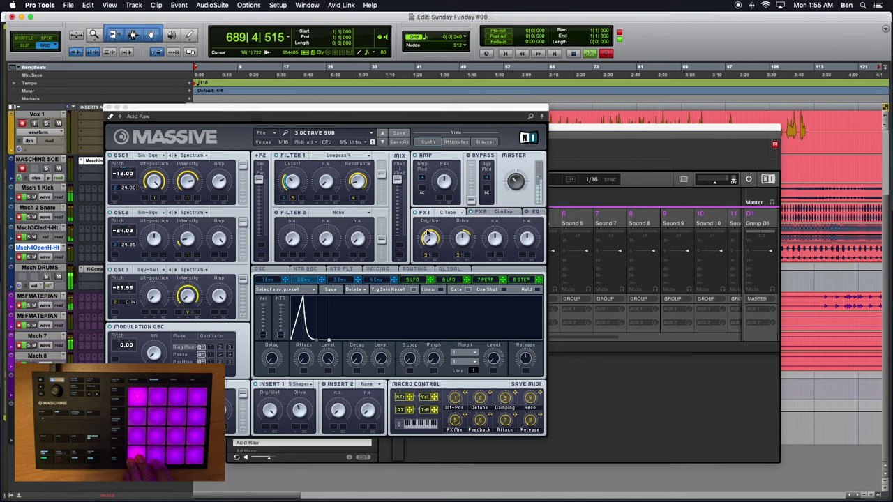
# Step: Fine-tune Filter 1's cutoff by sweeping it down and back up
pyautogui.click(293, 180)
pyautogui.moveTo(290, 180)
pyautogui.mouseDown()
pyautogui.moveTo(286, 153)
pyautogui.moveTo(283, 192)
pyautogui.mouseUp()
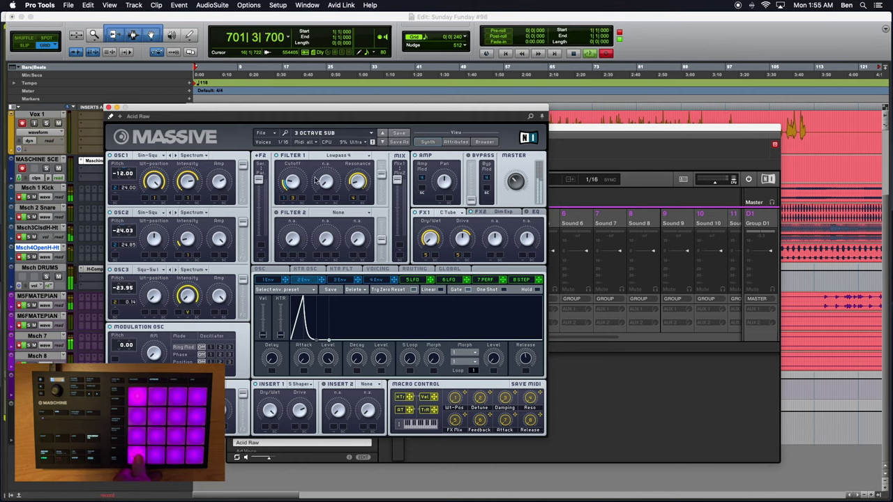
pyautogui.moveTo(285, 183); pyautogui.dragTo(291, 157)
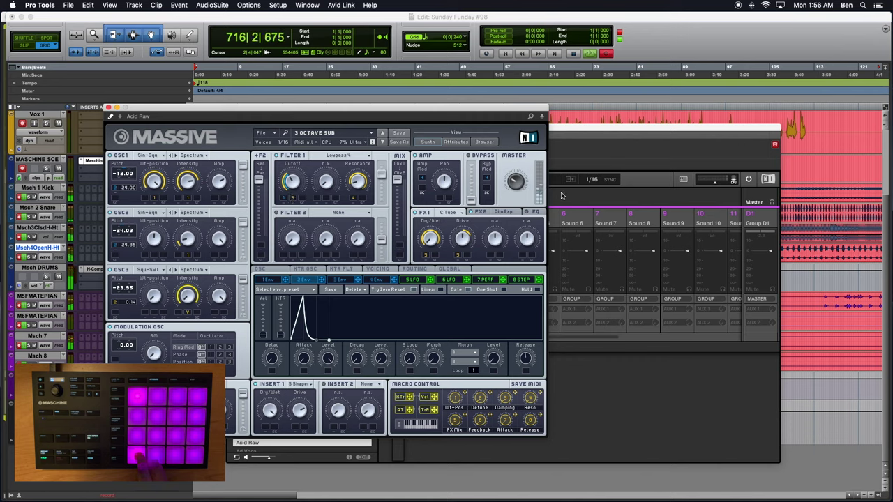
# Step: Change the FX1 effect to Brauner Tube and close Massive's floating window
pyautogui.click(457, 213)
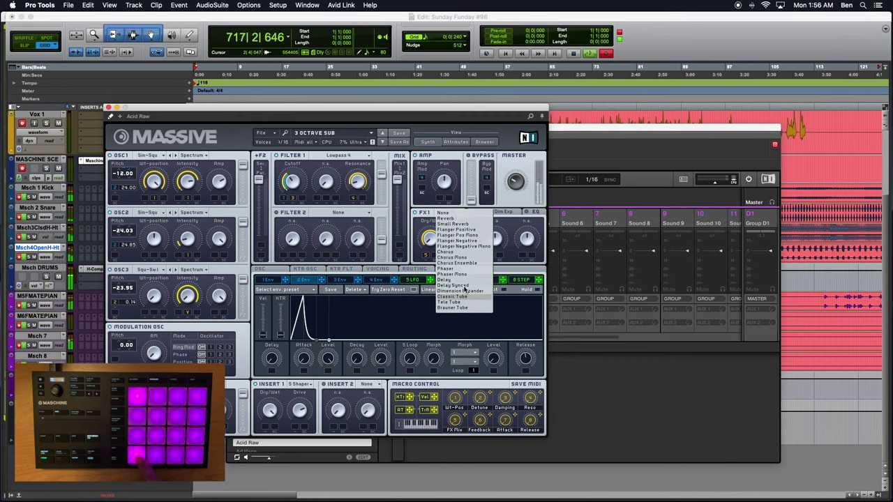
pyautogui.click(460, 308)
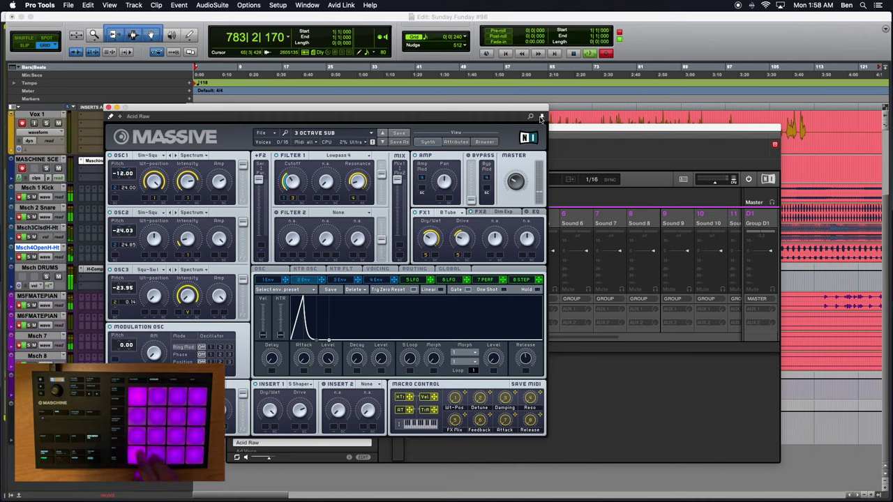
pyautogui.click(108, 108)
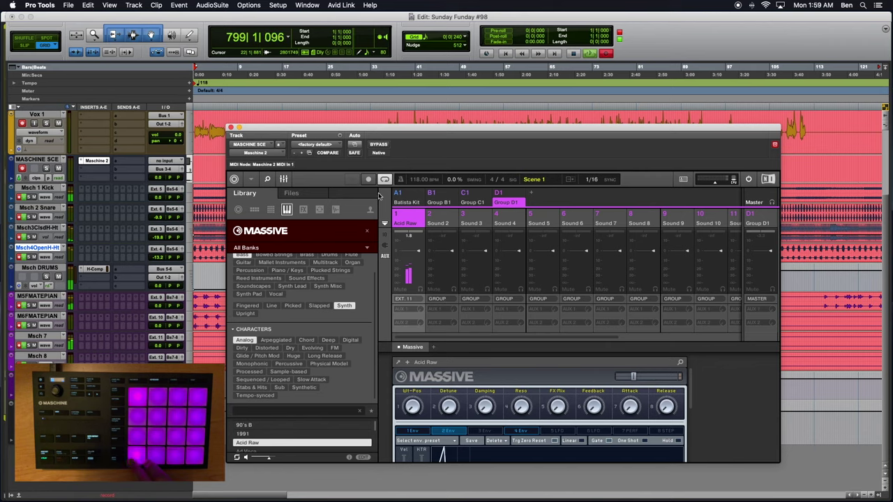
# Step: Hide the library browser, return to the pattern view and add the internal Saturator effect after Massive on the Acid Raw sound
pyautogui.click(285, 180)
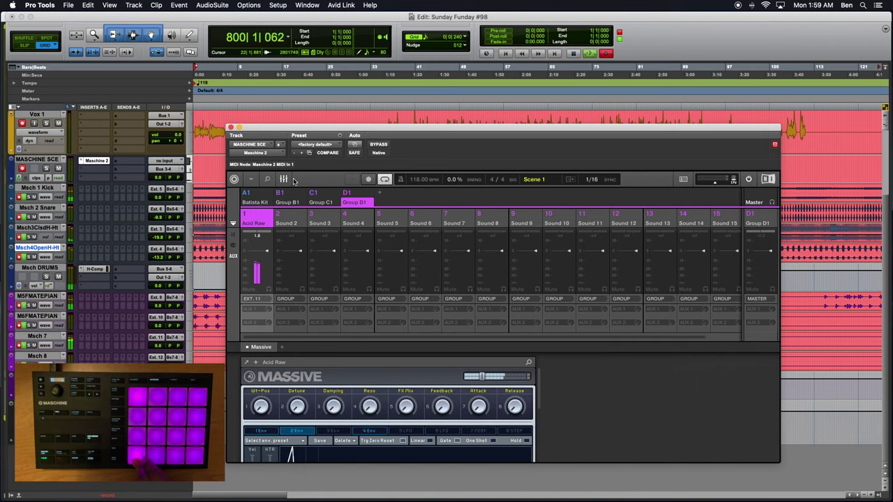
pyautogui.click(269, 180)
pyautogui.click(271, 180)
pyautogui.click(283, 179)
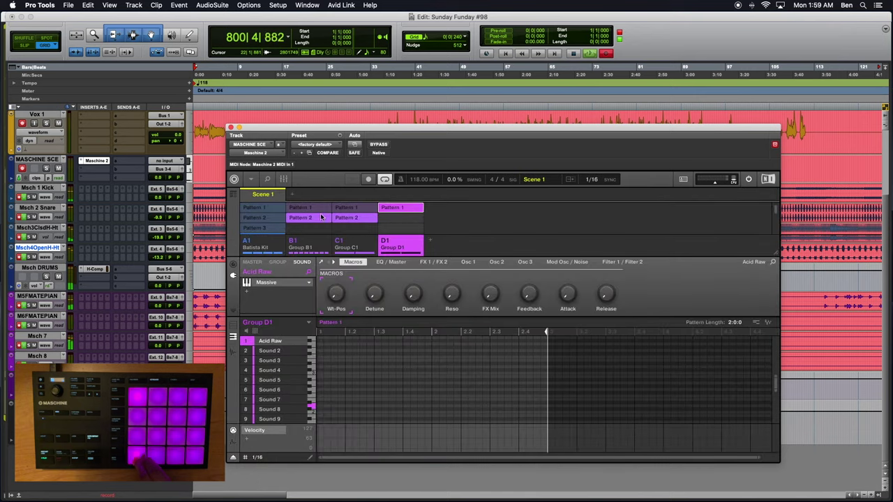
pyautogui.click(255, 295)
pyautogui.moveTo(272, 297)
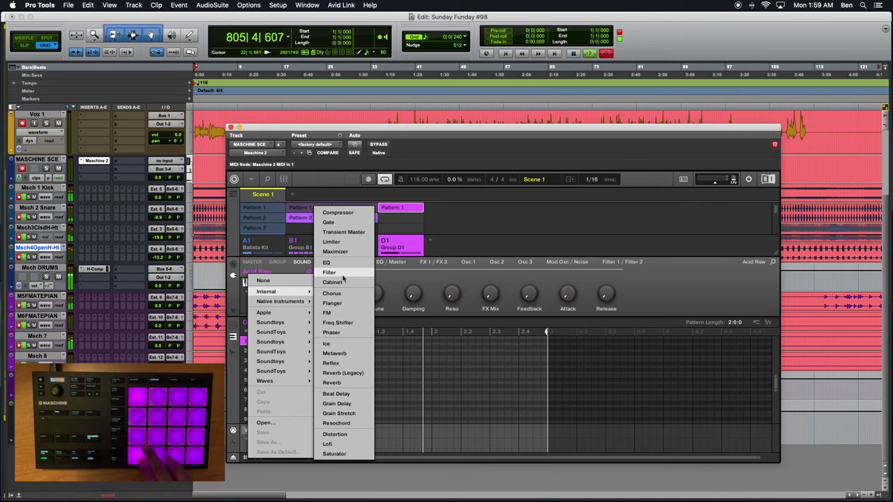
pyautogui.click(346, 453)
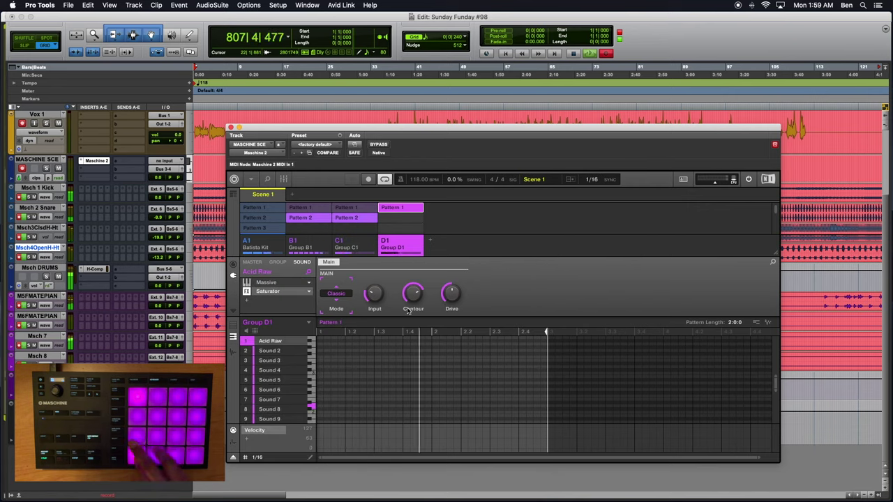
# Step: Lower the Saturator's Input, Contour and Drive in Classic mode, bringing Drive to about 17%
pyautogui.moveTo(416, 293)
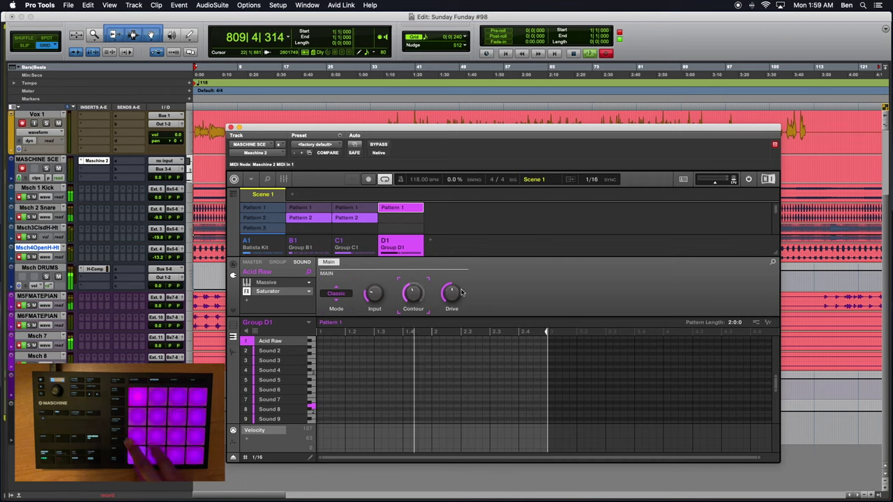
pyautogui.moveTo(448, 293)
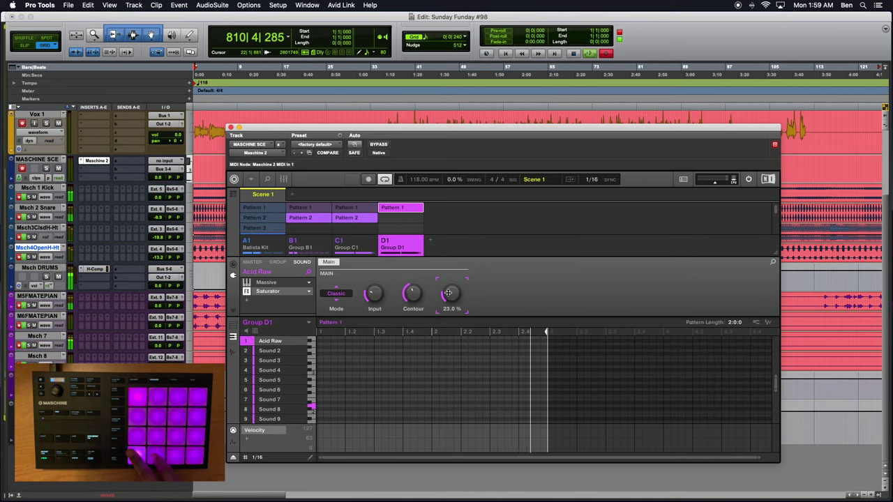
pyautogui.moveTo(418, 295); pyautogui.dragTo(374, 300)
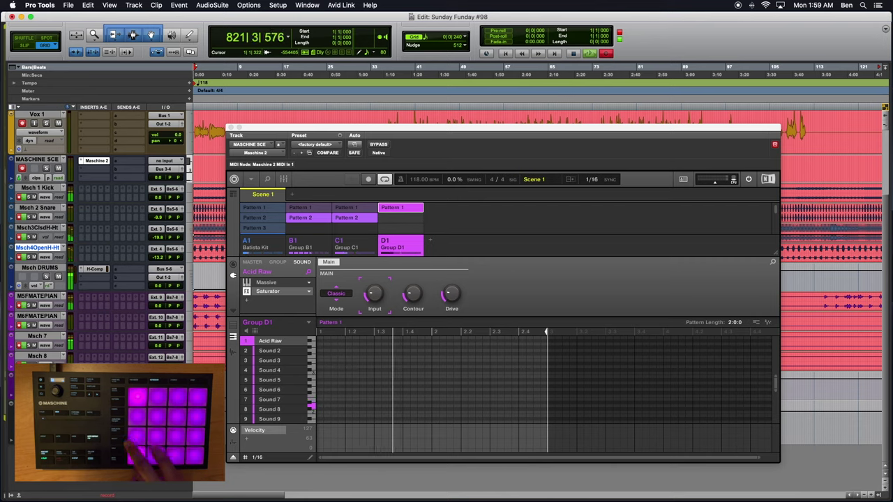
pyautogui.moveTo(373, 297); pyautogui.dragTo(374, 304)
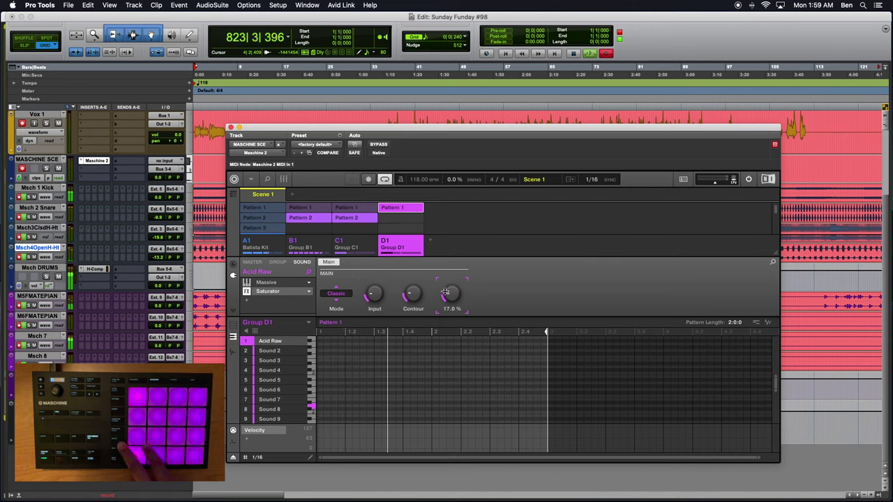
# Step: Review the piano patterns in groups B1 and C1, keep Pattern 2 selected in both, and return to Group D1
pyautogui.click(354, 207)
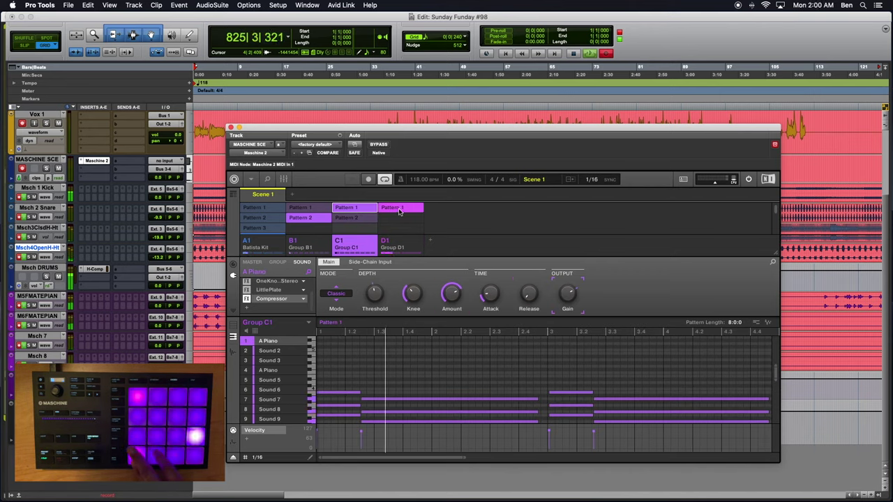
pyautogui.click(368, 217)
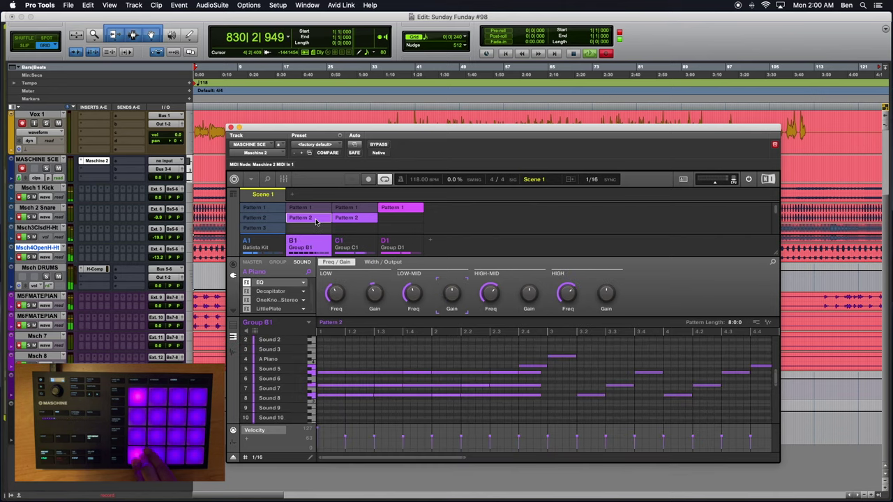
pyautogui.rightClick(352, 221)
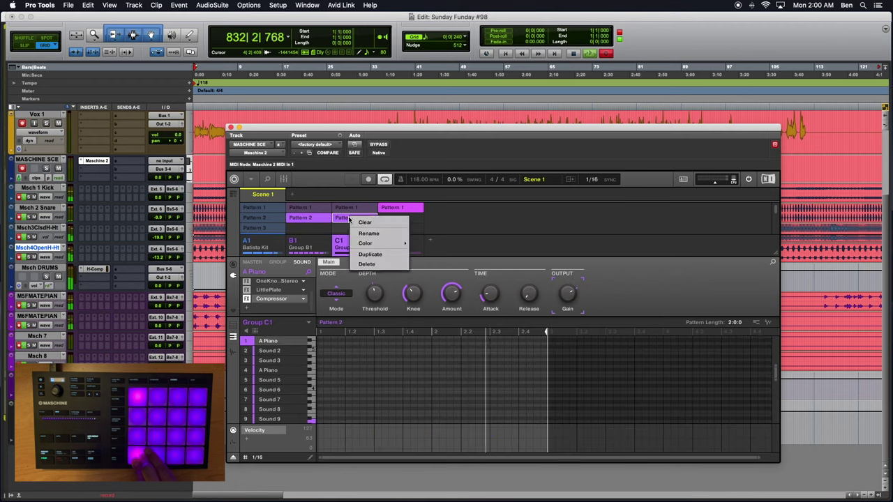
pyautogui.click(354, 220)
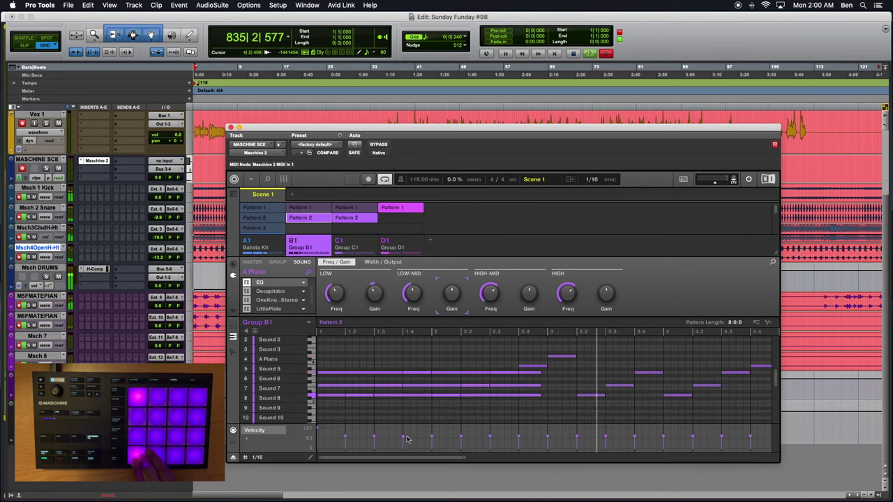
pyautogui.click(372, 242)
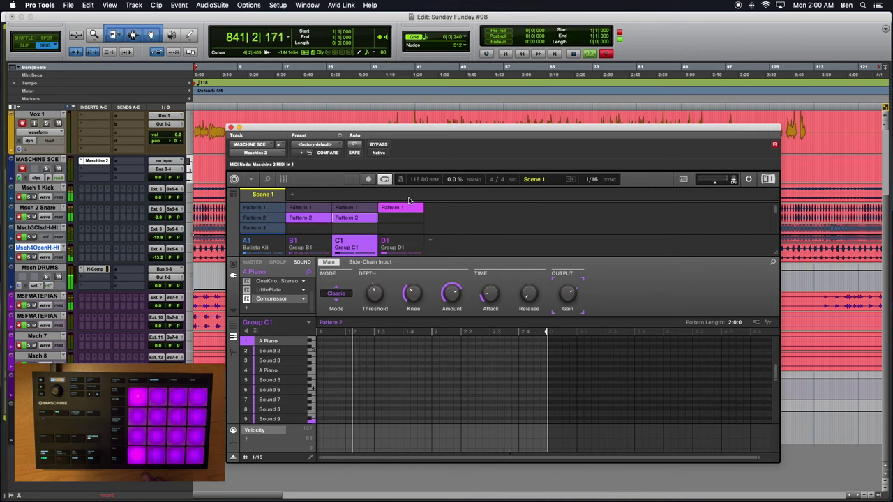
pyautogui.click(391, 243)
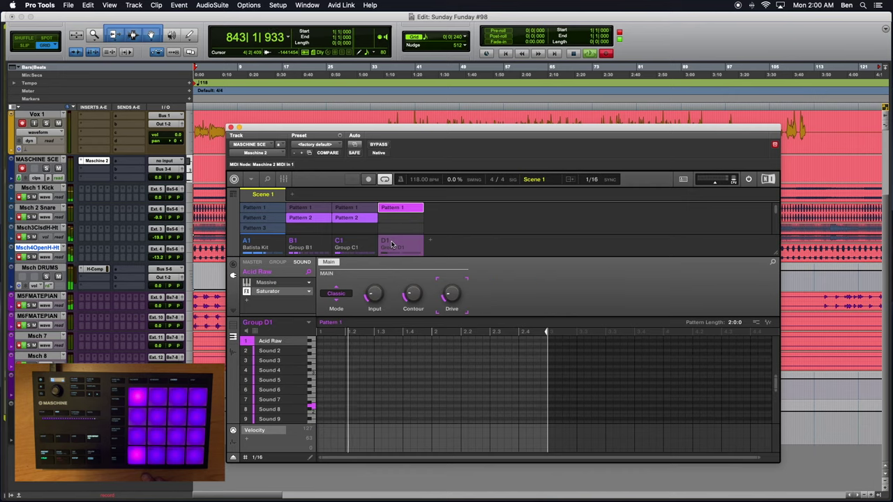
pyautogui.click(386, 242)
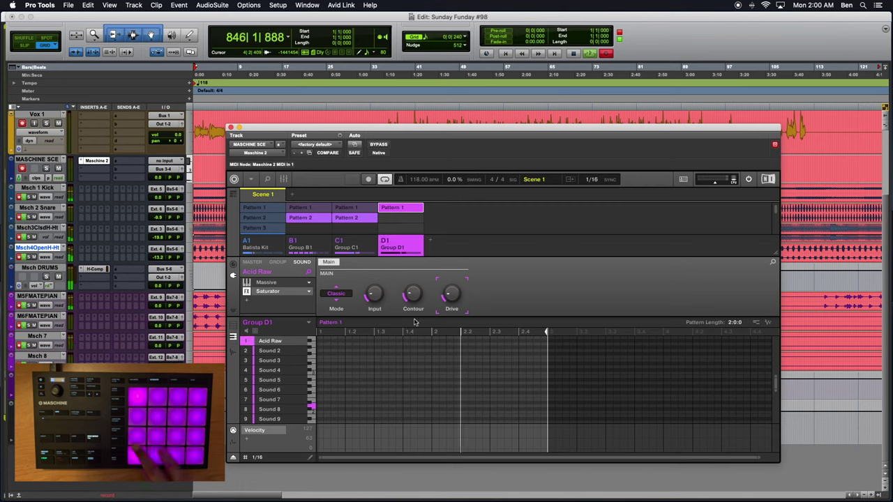
# Step: Try a much higher Drive on the Classic-mode Saturator, raising it past 74%, and check the Input level
pyautogui.moveTo(449, 295)
pyautogui.moveTo(450, 295); pyautogui.dragTo(450, 295)
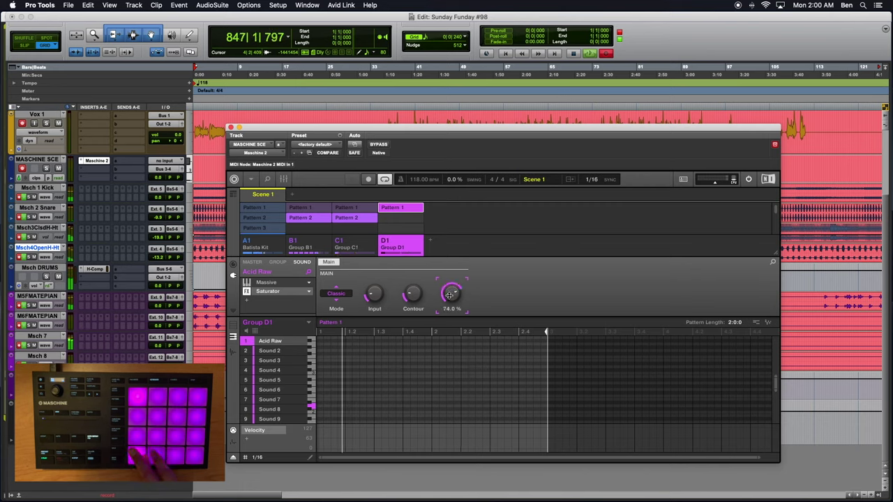
pyautogui.moveTo(375, 299)
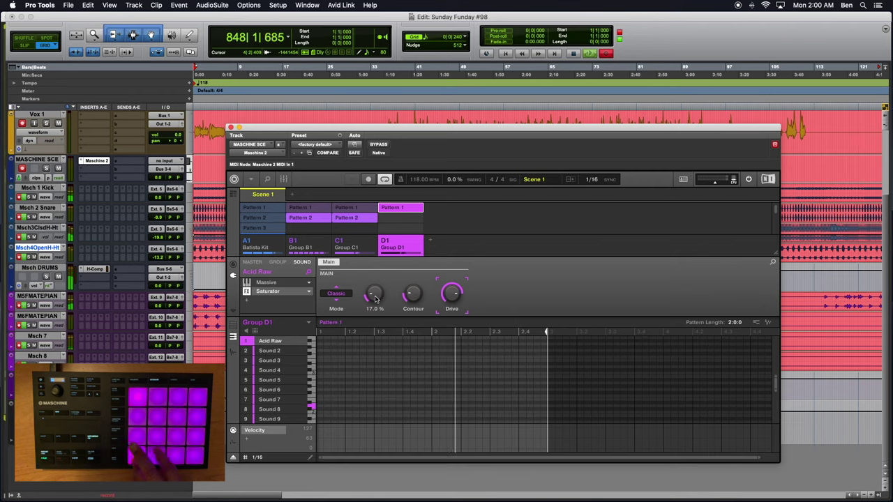
# Step: Switch the Saturator to Tube mode, lower its Bass below 80%, and adjust the Drive, trying 45% before easing it back
pyautogui.click(337, 302)
pyautogui.click(337, 303)
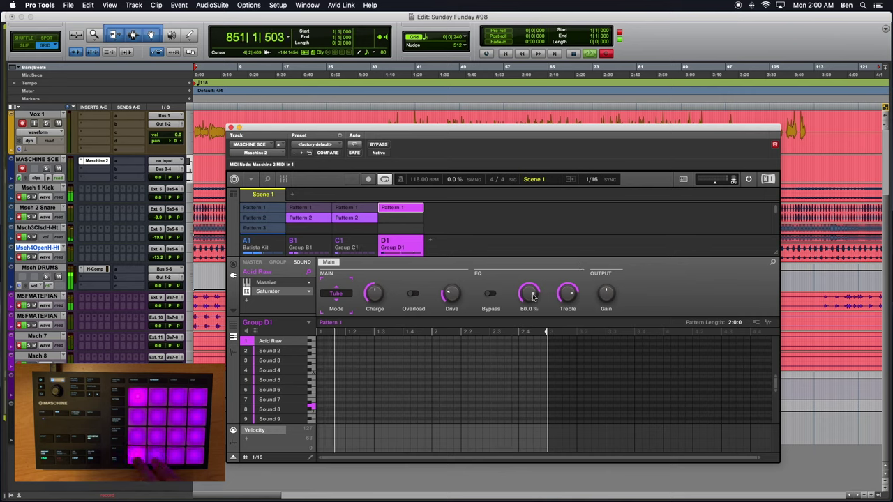
pyautogui.moveTo(531, 293)
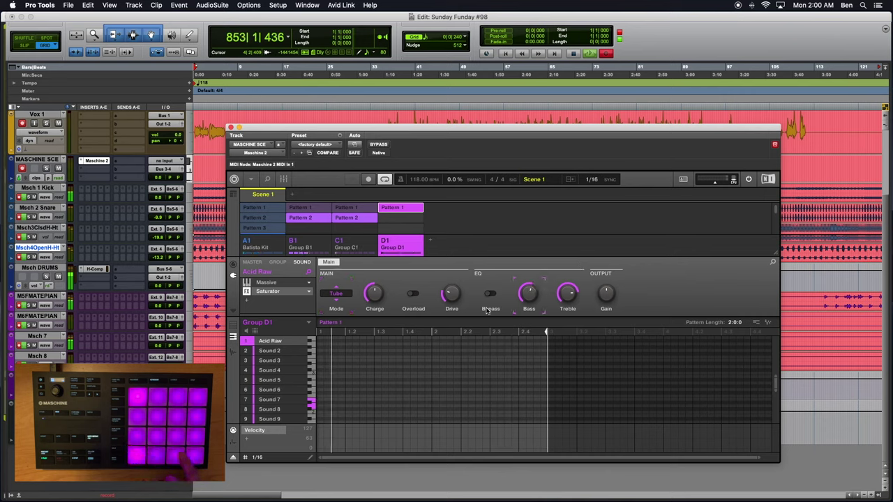
pyautogui.moveTo(451, 297)
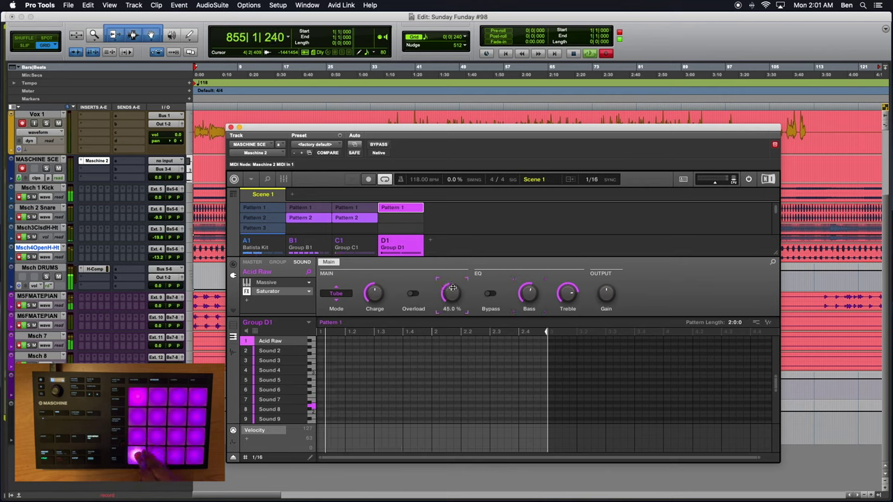
pyautogui.moveTo(453, 281); pyautogui.dragTo(452, 288)
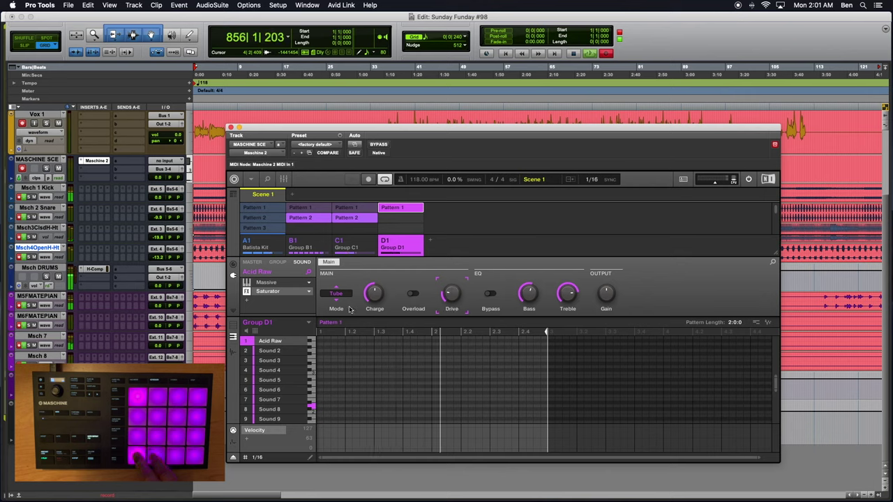
pyautogui.click(247, 292)
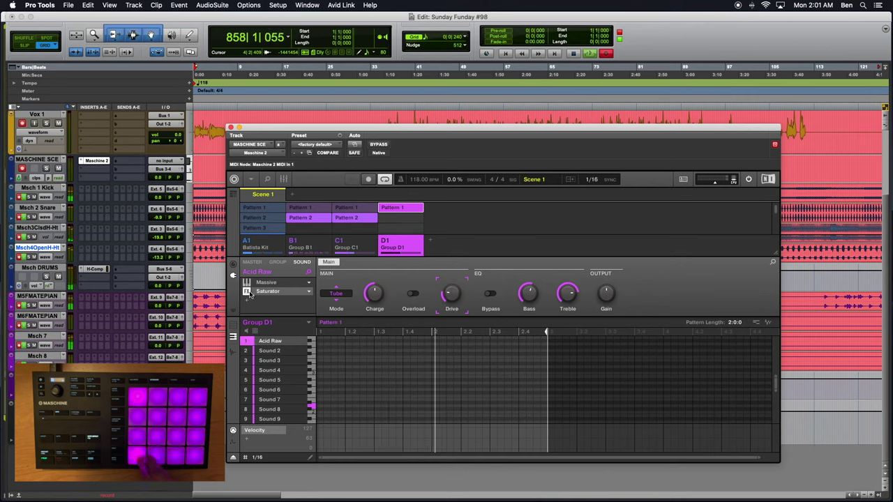
pyautogui.click(251, 291)
pyautogui.moveTo(267, 301)
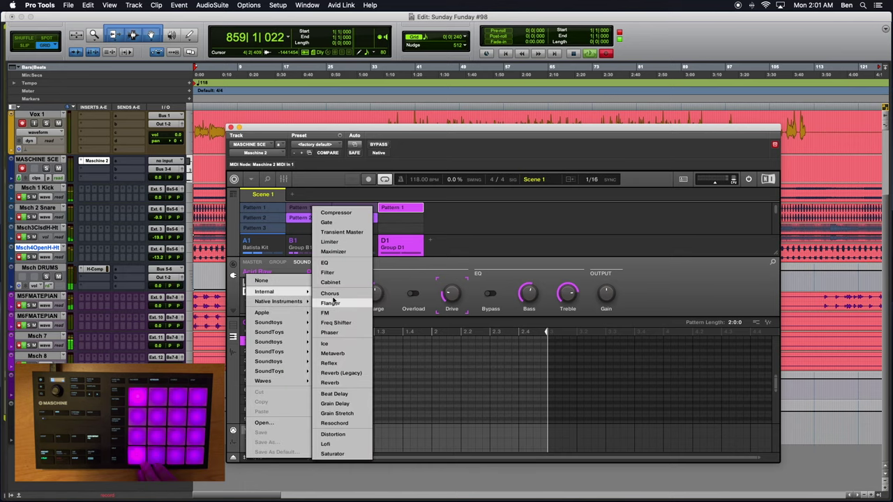
pyautogui.click(242, 294)
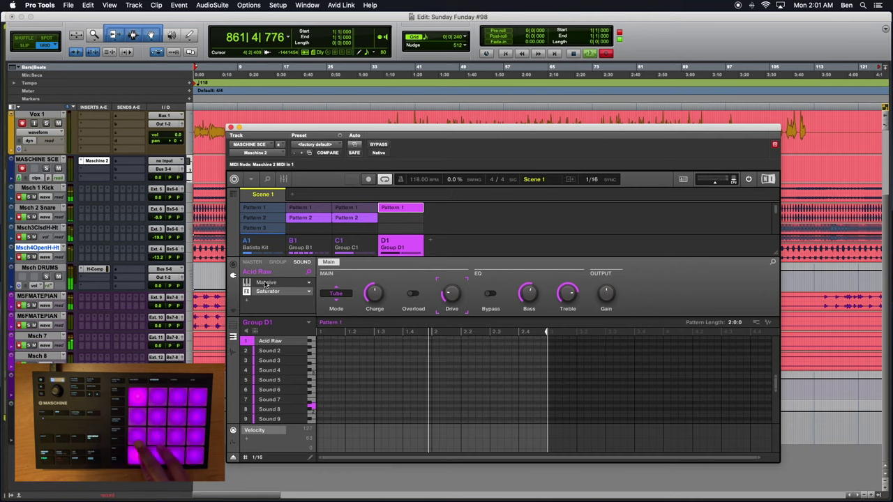
# Step: Revisit Filter 1's cutoff in Massive's floating window, close the window and return to the pattern view
pyautogui.click(284, 179)
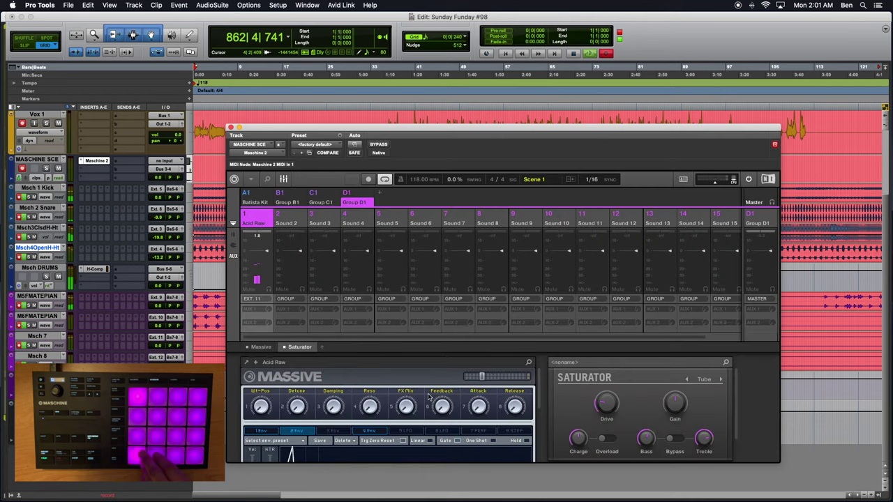
pyautogui.click(247, 363)
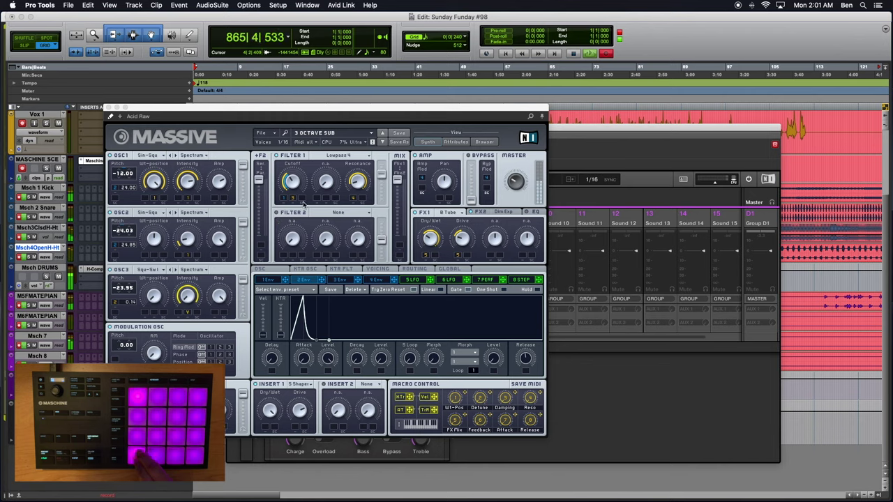
pyautogui.click(292, 180)
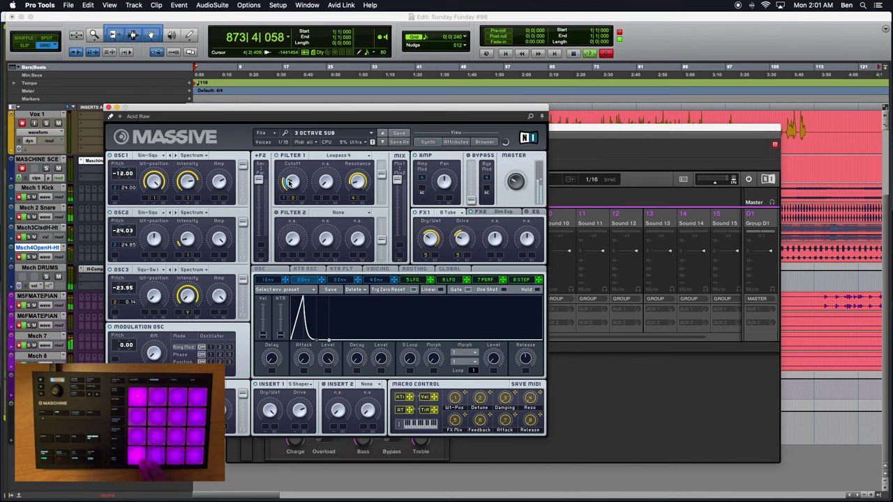
pyautogui.click(108, 108)
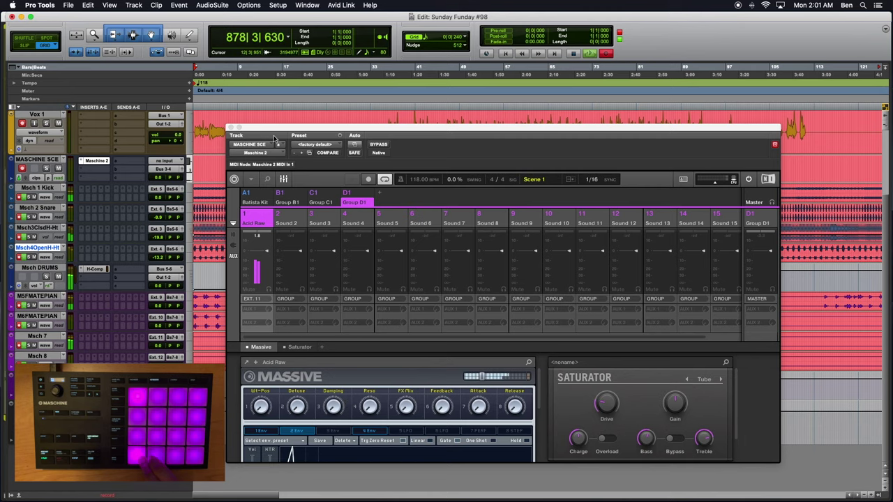
pyautogui.click(283, 179)
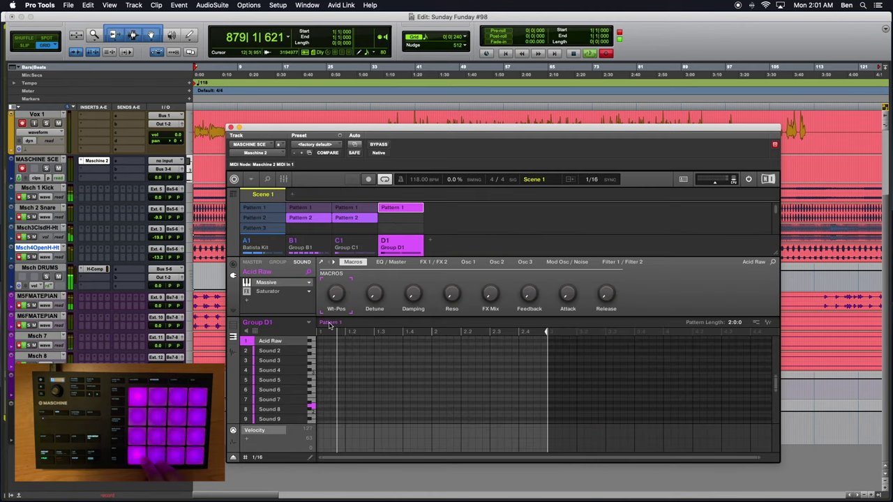
# Step: Add an internal Compressor after the Saturator and set its side-chain source to A1:S5 Kick Batista 2
pyautogui.click(308, 292)
pyautogui.moveTo(280, 293)
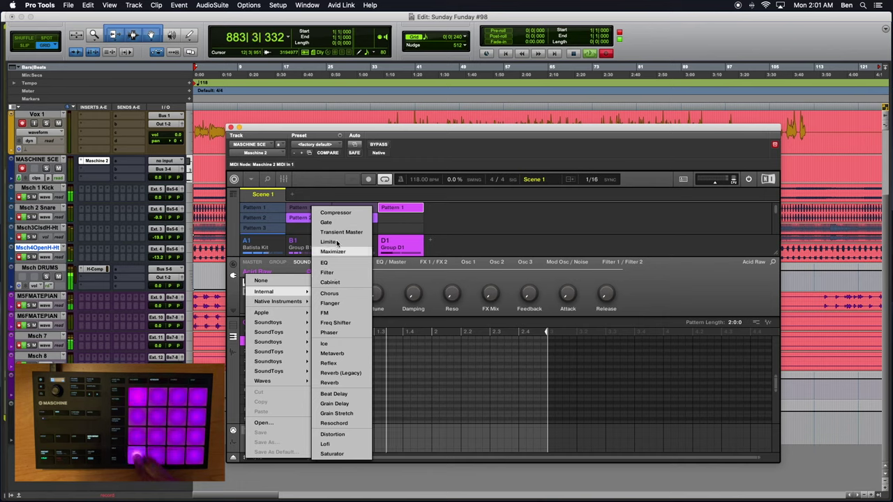
pyautogui.click(336, 212)
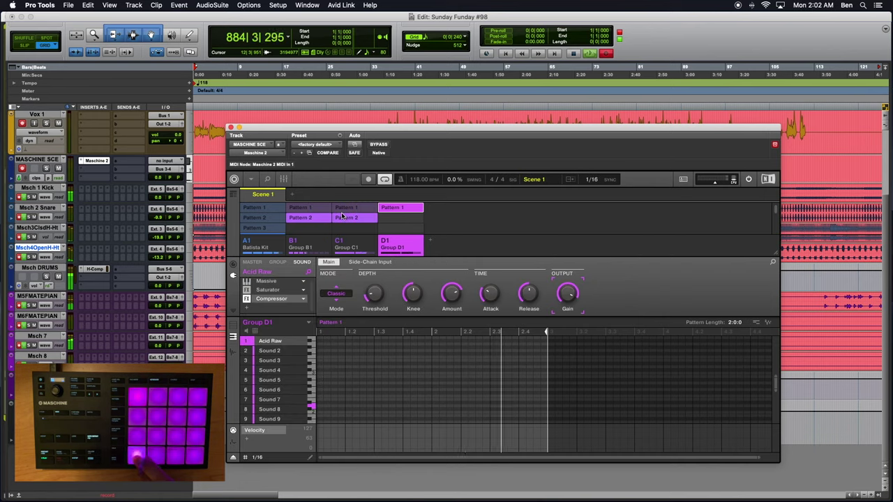
pyautogui.click(367, 262)
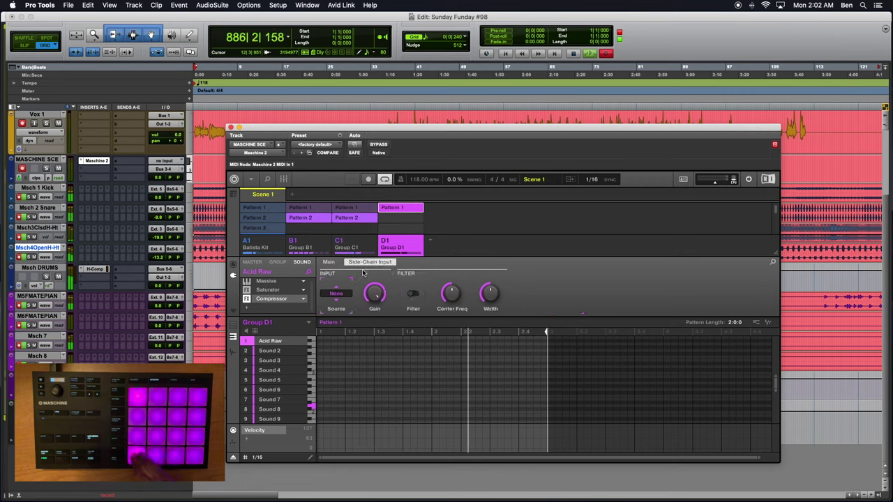
pyautogui.click(331, 293)
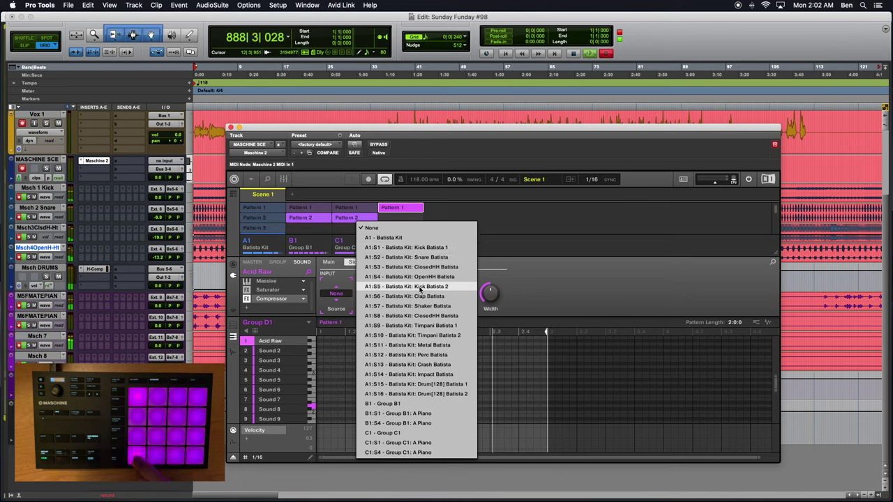
pyautogui.click(415, 286)
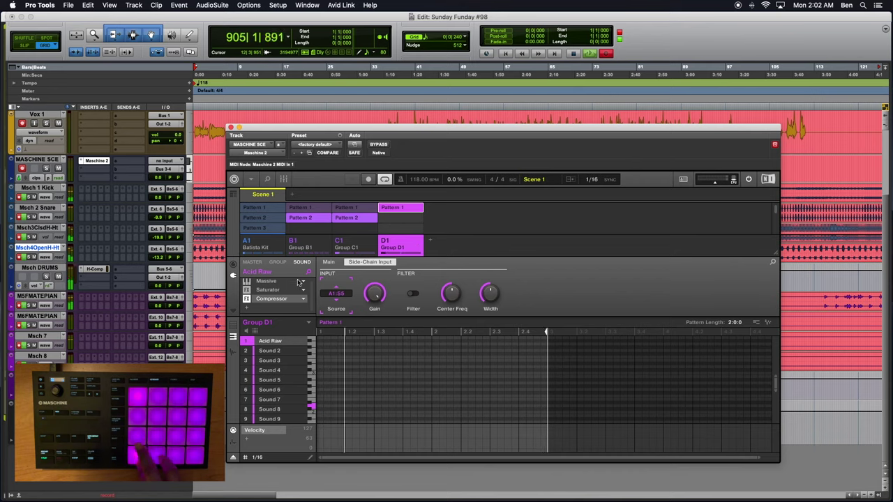
# Step: Enable Overload and set the Drive to 64% on Acid Raw's Saturator, and bypass the Compressor
pyautogui.click(277, 290)
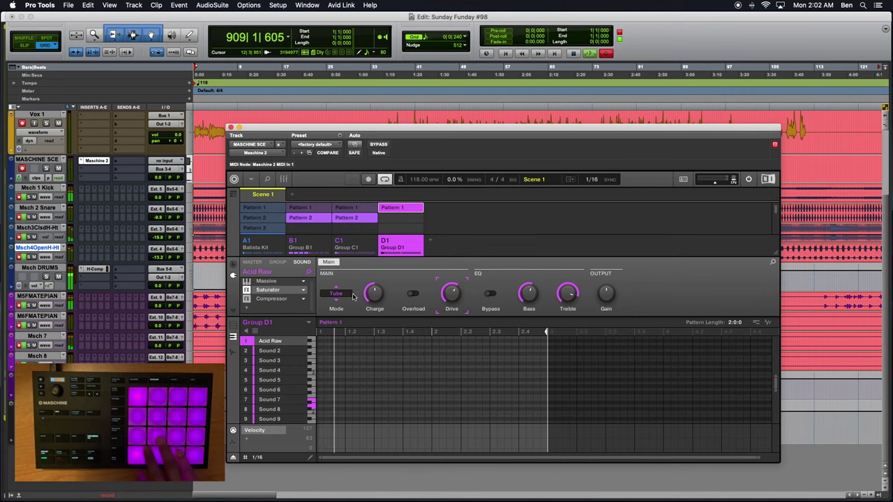
pyautogui.click(413, 295)
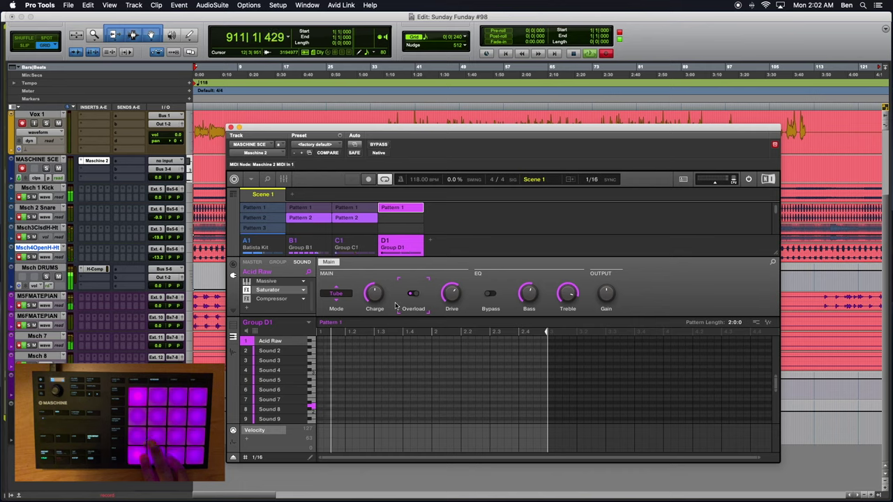
pyautogui.click(441, 290)
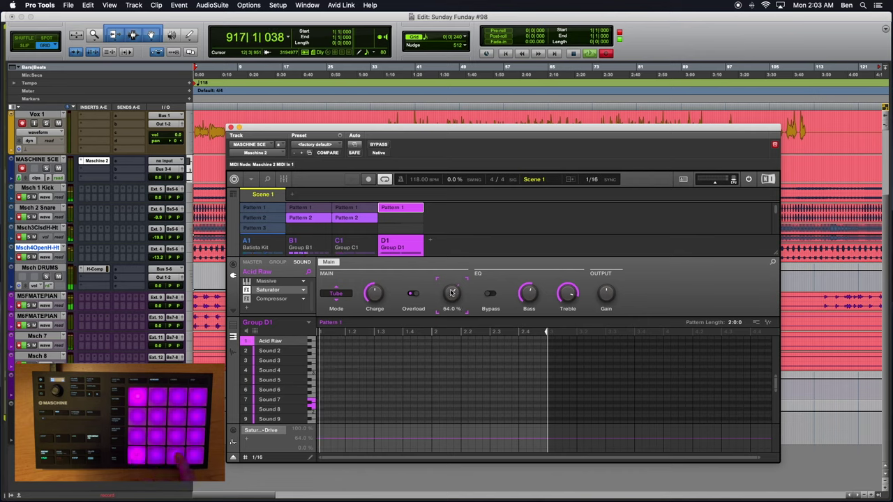
pyautogui.click(246, 298)
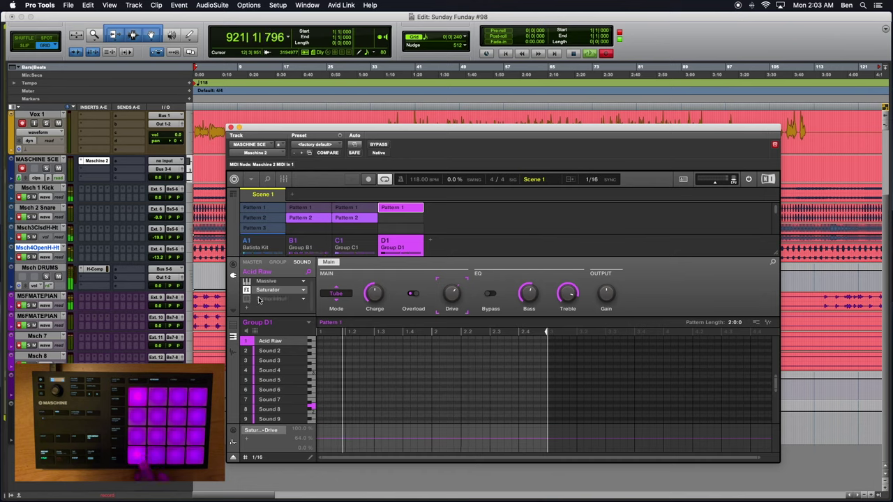
# Step: Copy group D1 into a new group E1 and re-enable the Compressor in the copy
pyautogui.rightClick(405, 241)
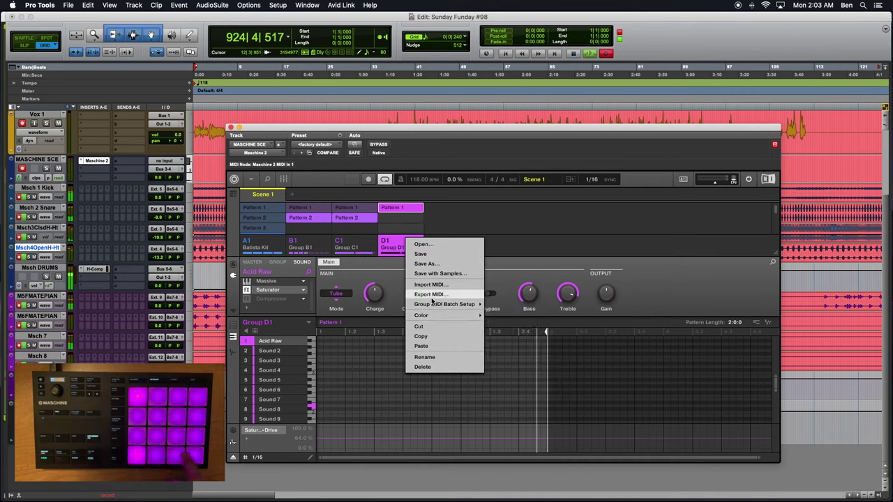
pyautogui.click(427, 337)
pyautogui.click(430, 242)
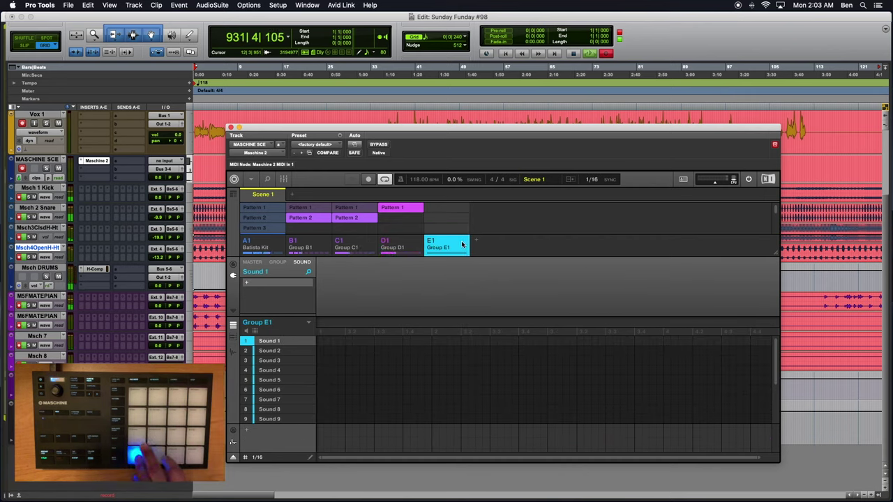
pyautogui.rightClick(461, 244)
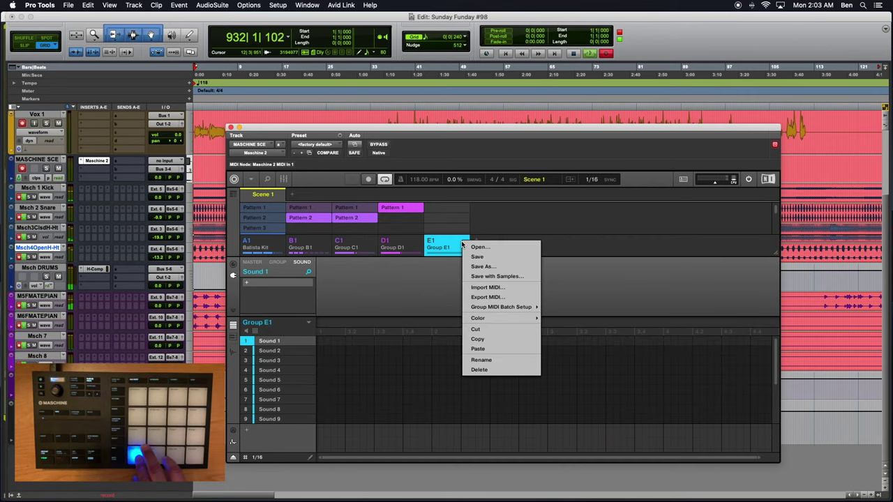
pyautogui.click(478, 348)
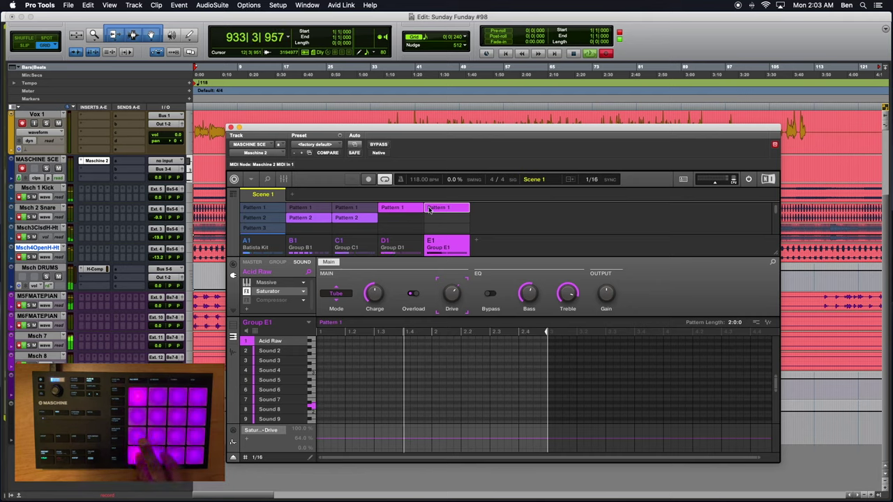
pyautogui.click(412, 241)
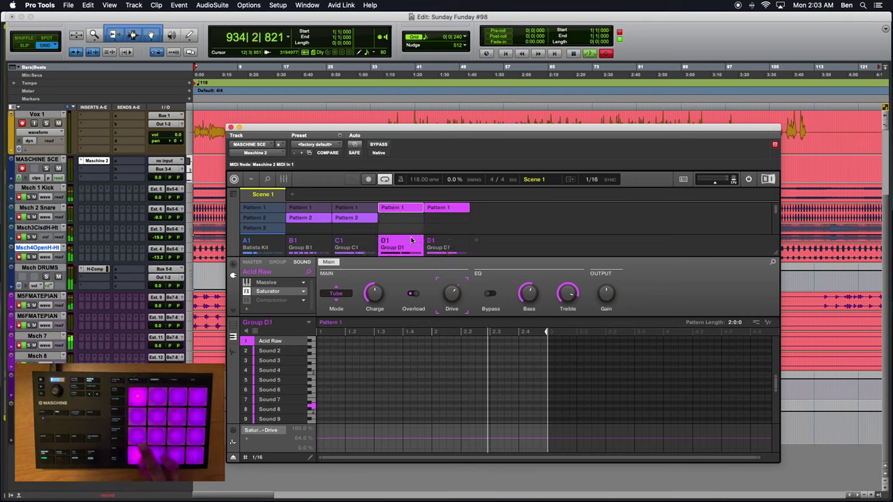
pyautogui.click(460, 241)
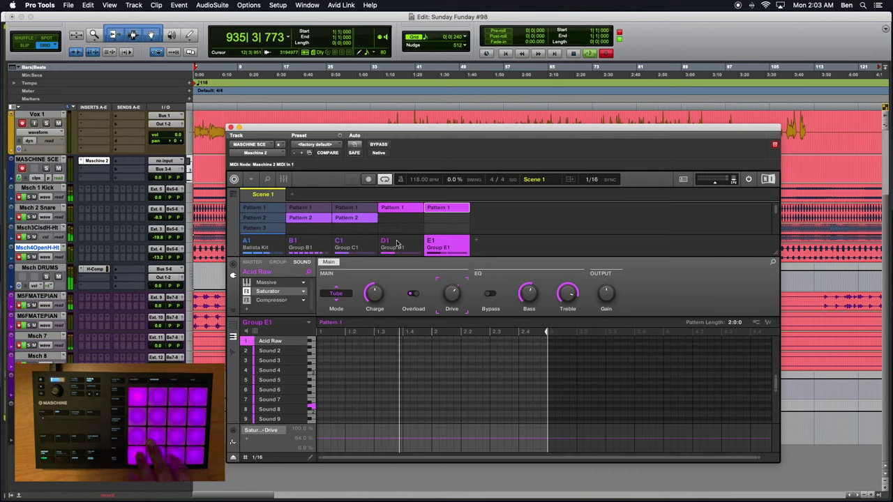
# Step: In group D1, turn off the Saturator's Overload and lower its Drive to 21%
pyautogui.click(418, 244)
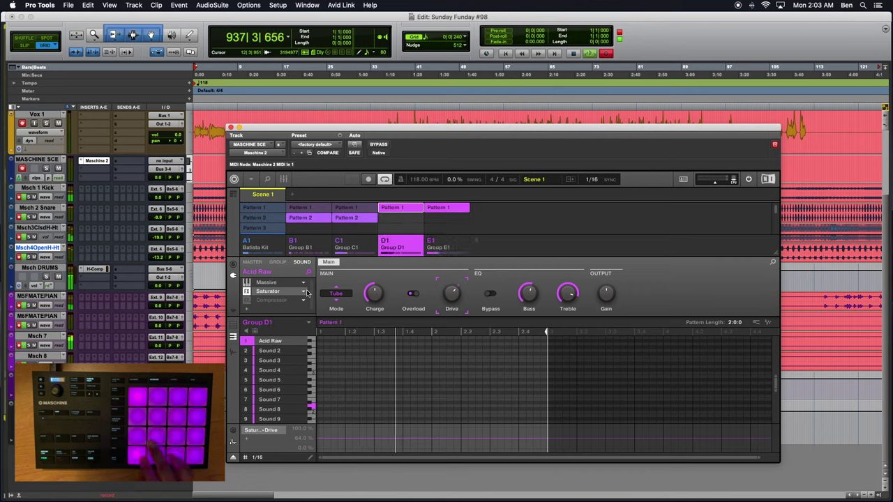
pyautogui.click(415, 294)
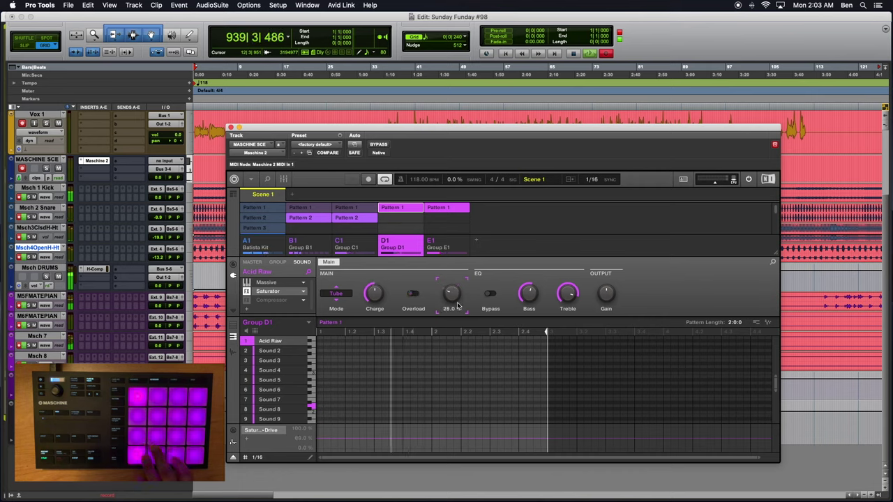
pyautogui.moveTo(452, 289); pyautogui.dragTo(451, 295)
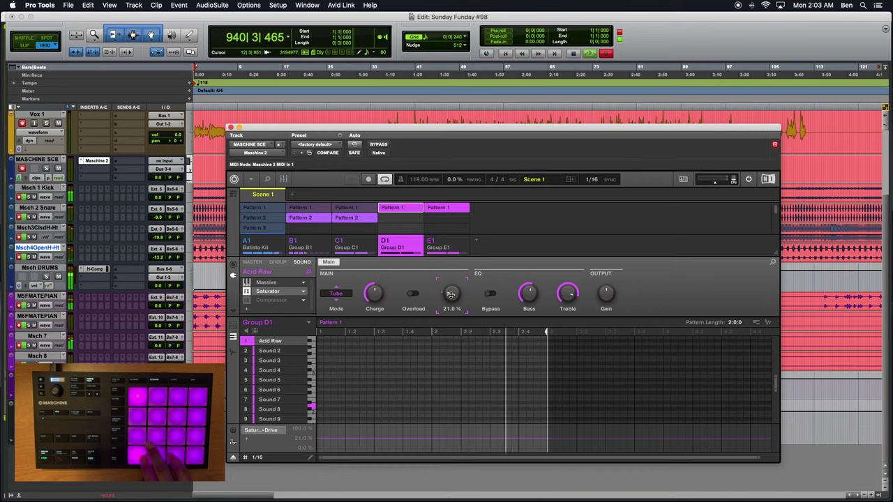
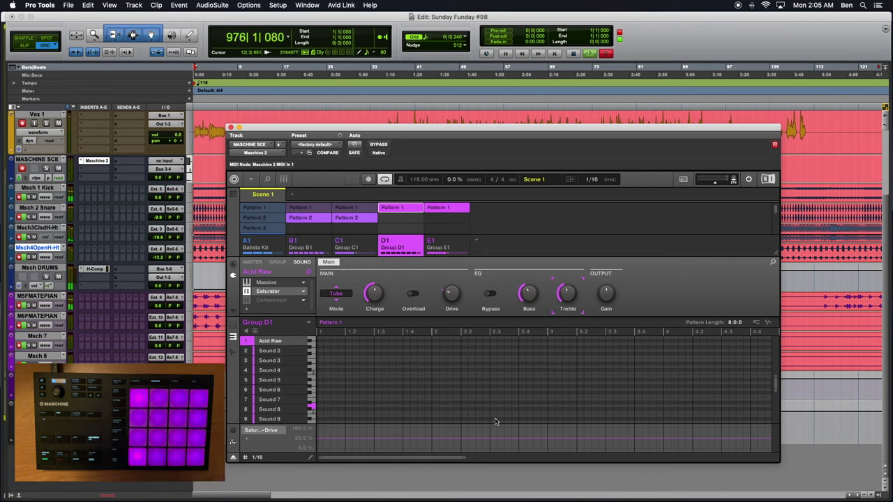
# Step: Delete the empty Pattern 1 from group E1
pyautogui.moveTo(465, 458); pyautogui.dragTo(626, 459)
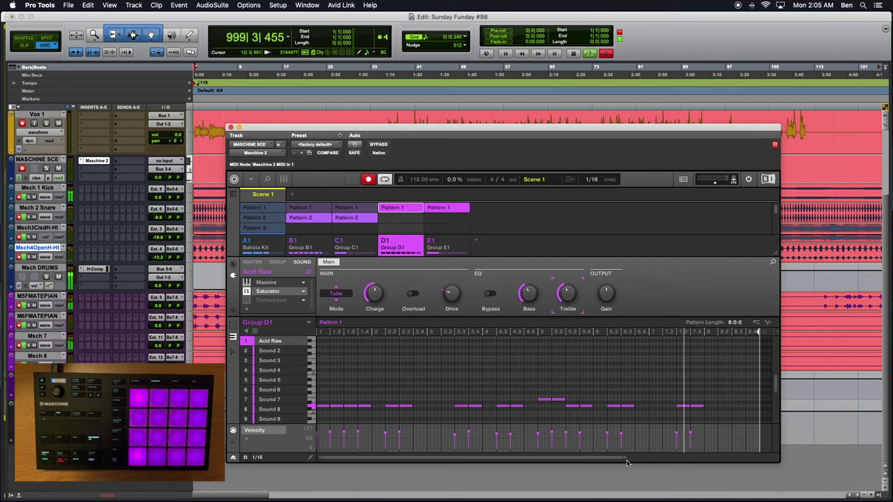
pyautogui.click(446, 211)
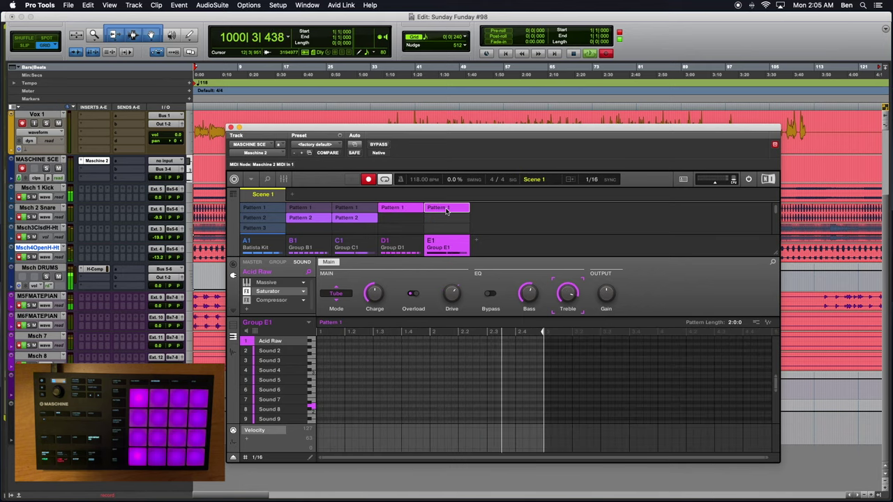
pyautogui.rightClick(447, 210)
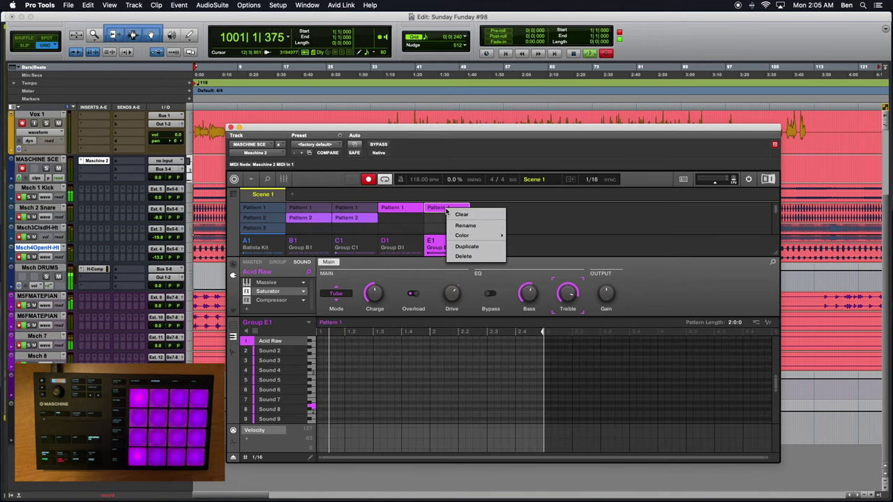
pyautogui.click(463, 257)
# Step: Copy group D1's recorded Pattern 1 into the first pattern slot of group E1
pyautogui.click(404, 207)
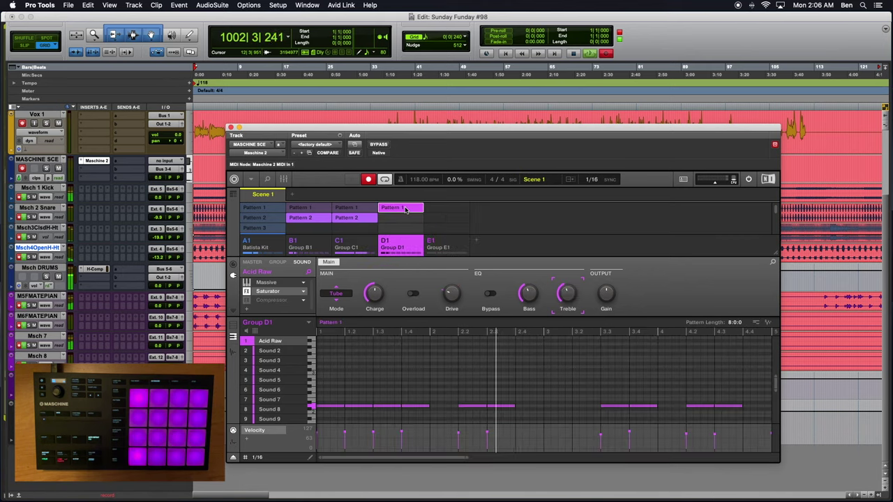
pyautogui.rightClick(410, 208)
pyautogui.moveTo(420, 235)
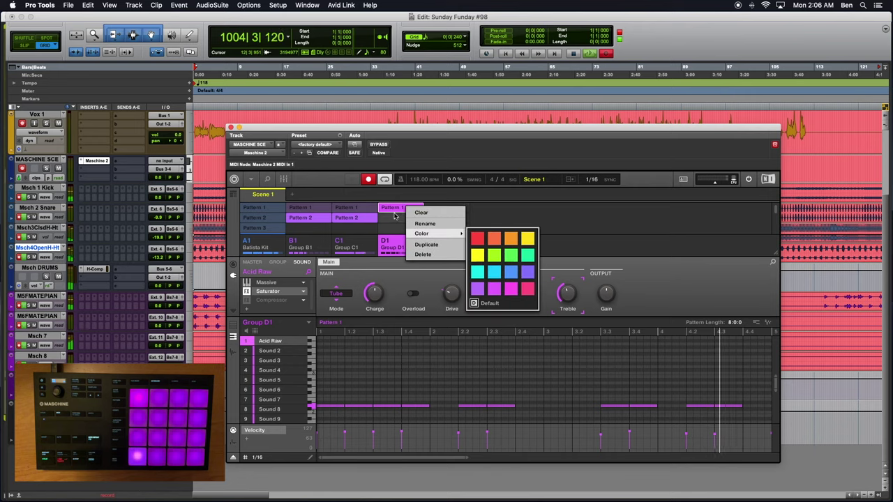
pyautogui.click(395, 214)
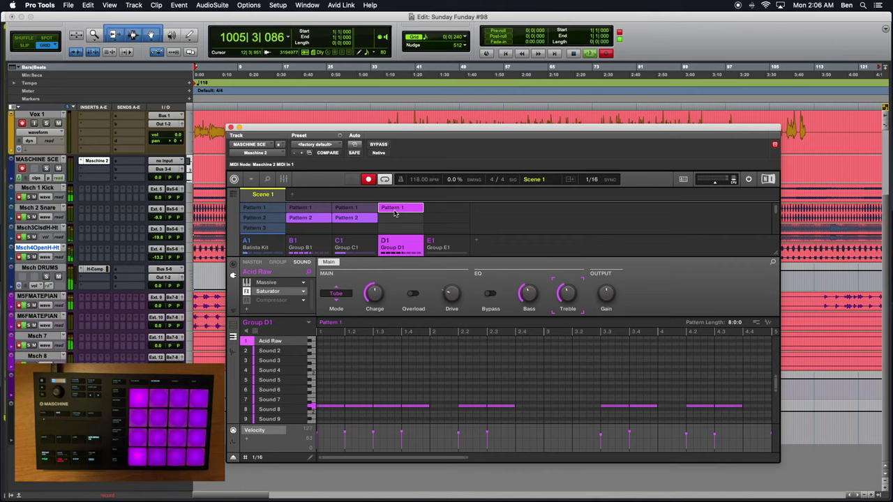
pyautogui.moveTo(442, 210); pyautogui.dragTo(439, 211)
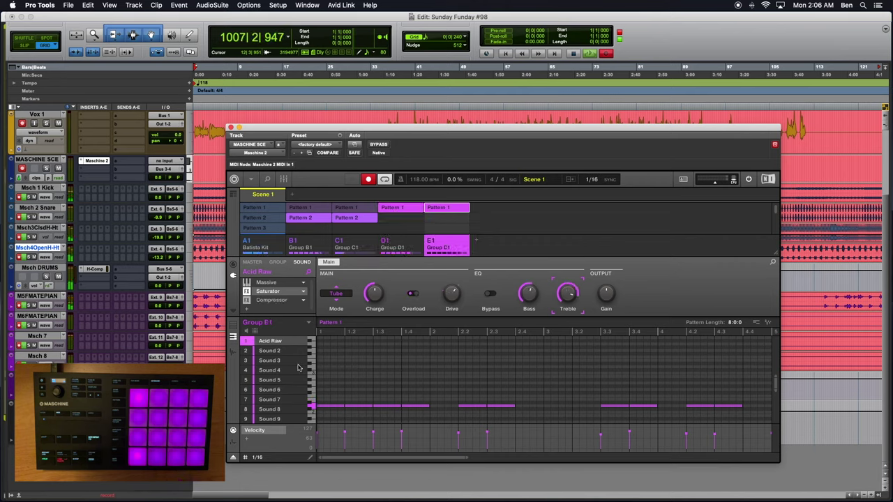
# Step: Route the audio output of group E1's Acid Raw sound to Ext. 12
pyautogui.click(283, 180)
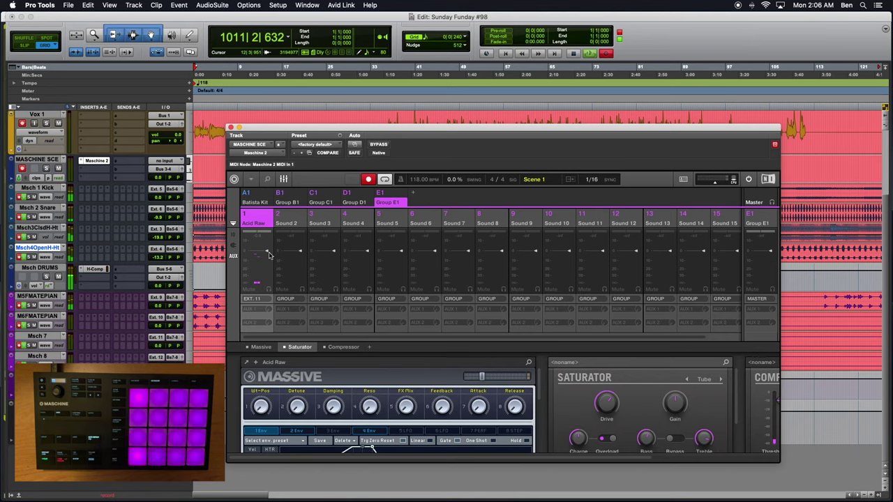
pyautogui.click(283, 180)
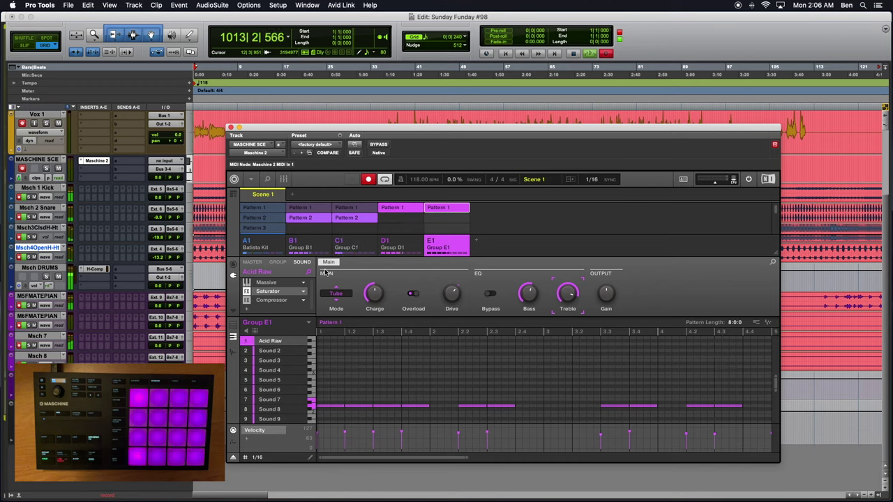
pyautogui.click(233, 264)
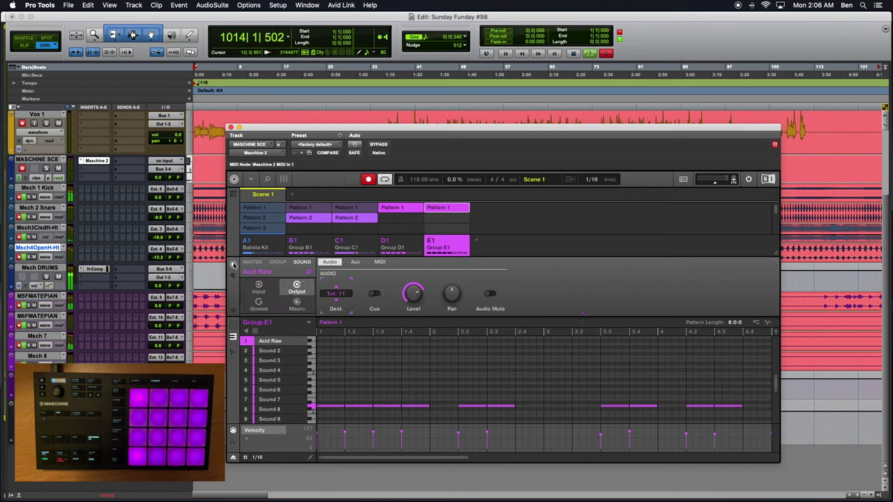
pyautogui.click(334, 296)
pyautogui.click(378, 415)
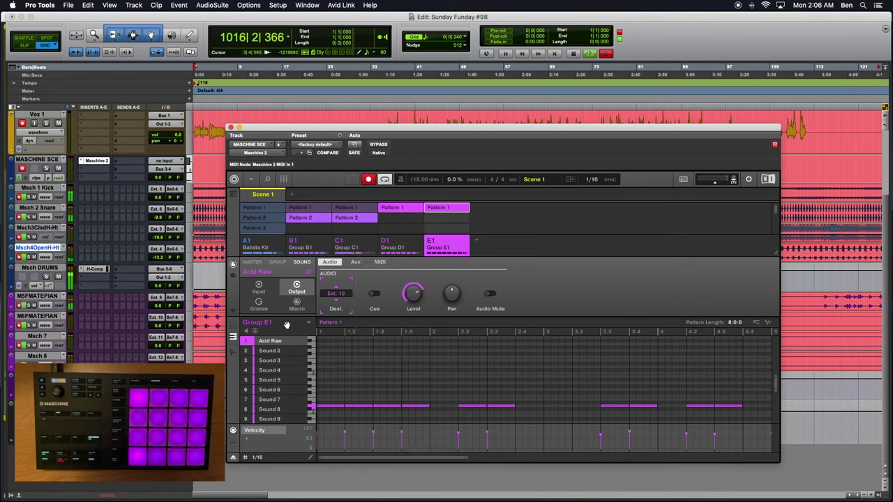
# Step: Lower the level of group E1's Acid Raw in Maschine's mixer and show the Pro Tools Mix window alongside it
pyautogui.click(284, 178)
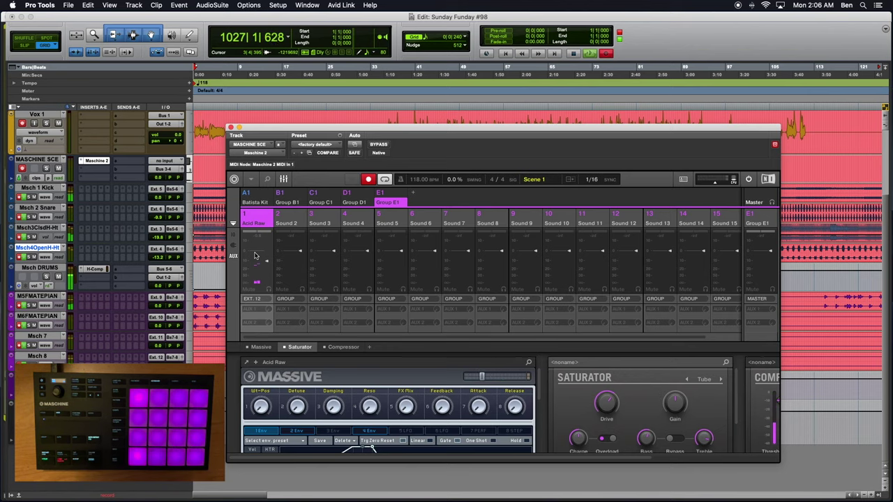
pyautogui.press('super+equal')
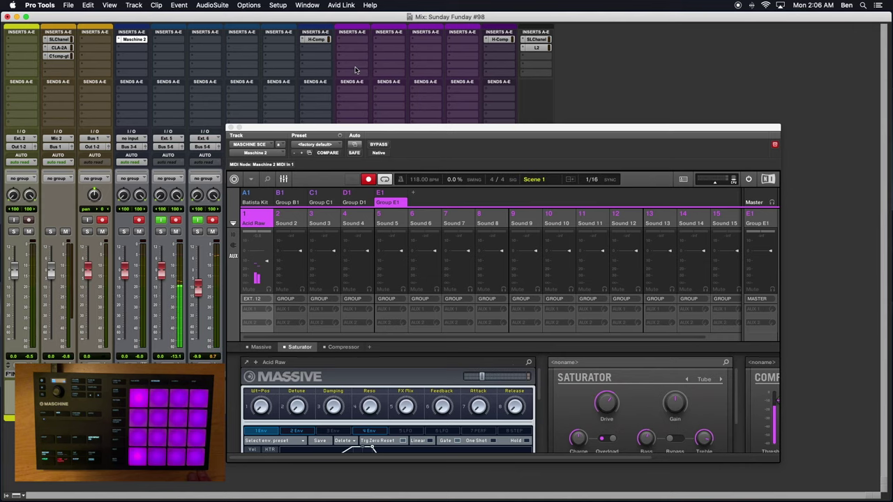
pyautogui.moveTo(341, 129); pyautogui.dragTo(603, 130)
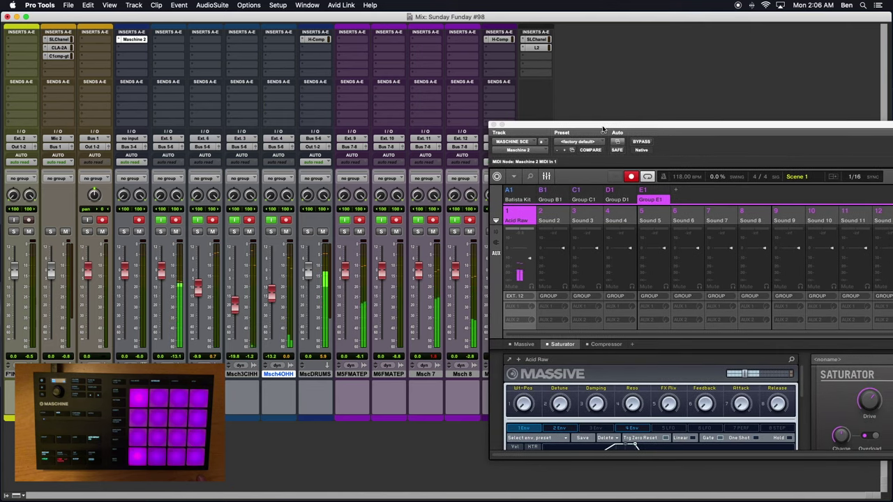
pyautogui.click(530, 258)
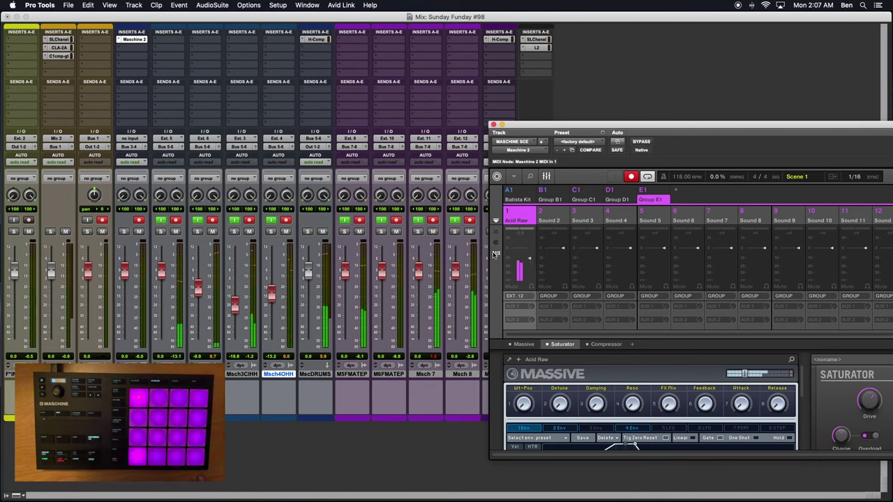
# Step: Adjust the velocities of individual Acid Raw notes in group D1's Pattern 1
pyautogui.click(627, 200)
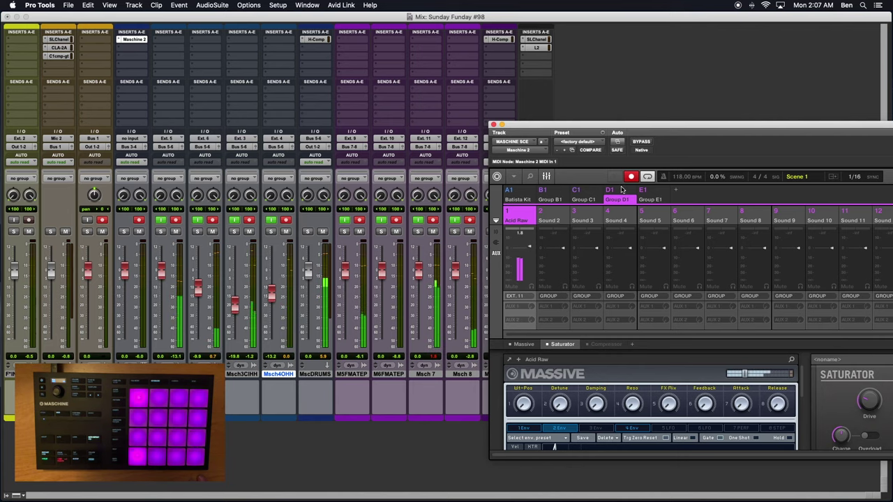
pyautogui.click(546, 175)
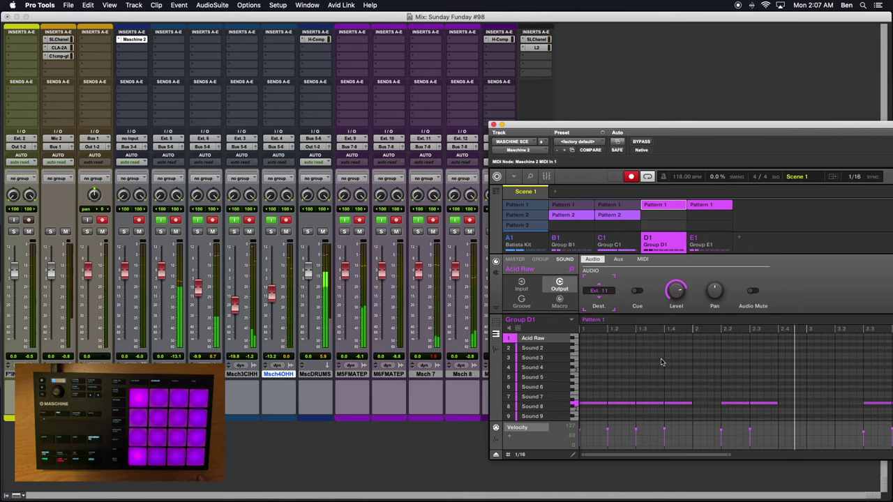
pyautogui.hscroll(1, 659, 414)
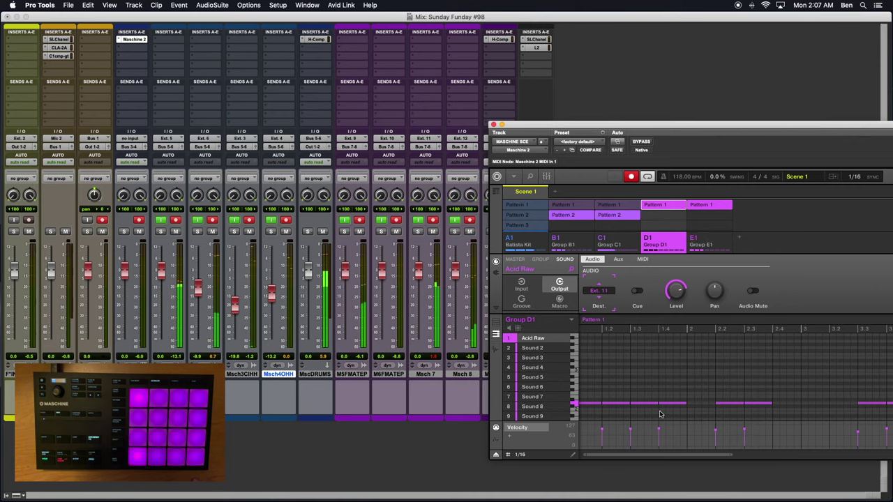
pyautogui.hscroll(-1, 659, 414)
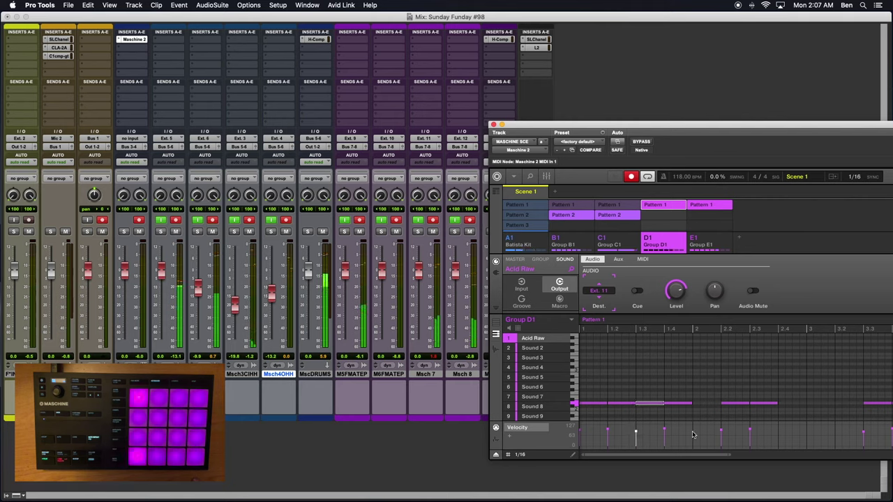
pyautogui.click(722, 433)
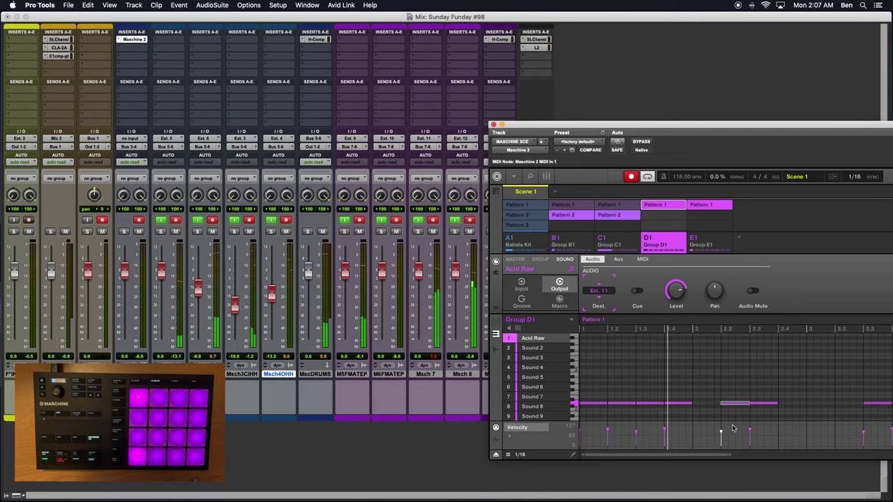
pyautogui.hscroll(2, 726, 432)
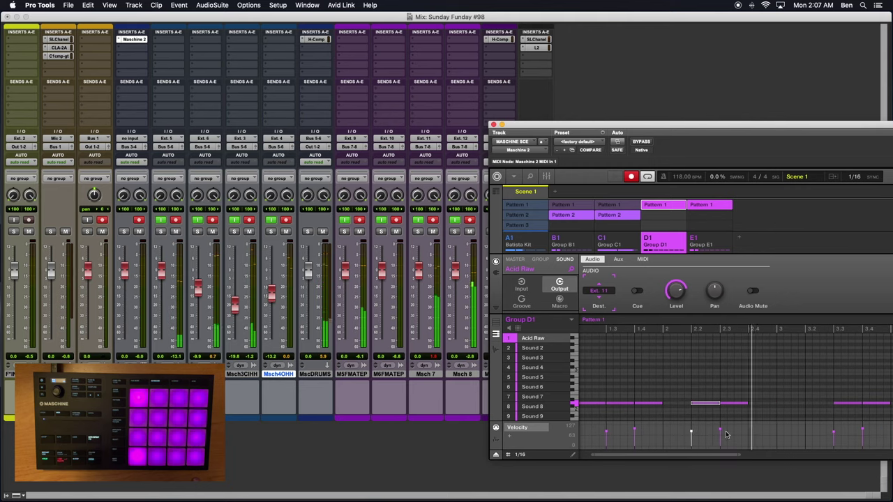
pyautogui.hscroll(6, 722, 428)
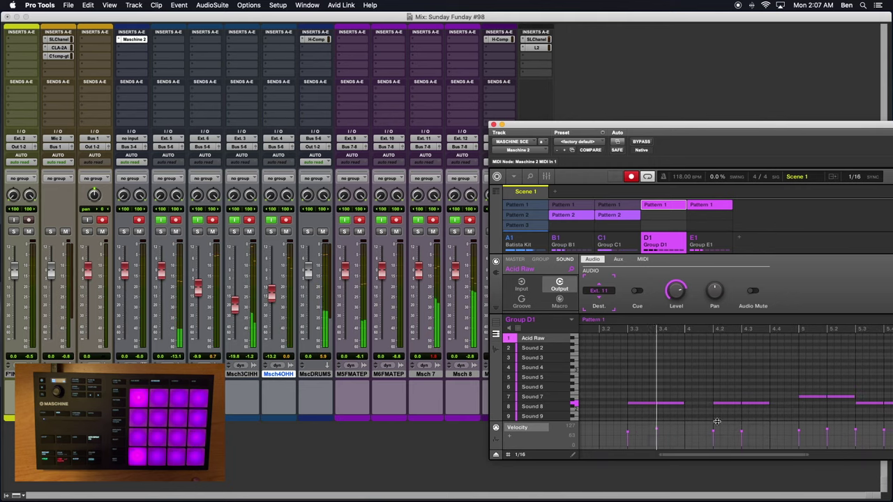
pyautogui.hscroll(2, 697, 426)
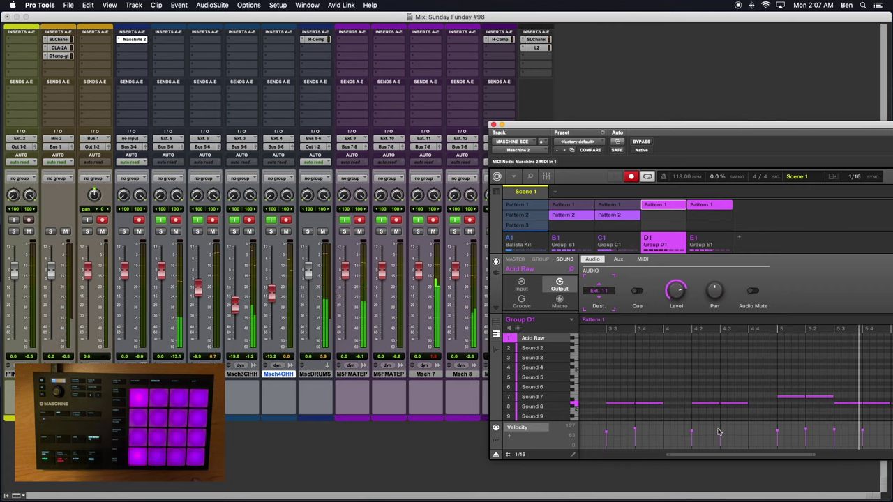
pyautogui.moveTo(719, 431); pyautogui.dragTo(720, 426)
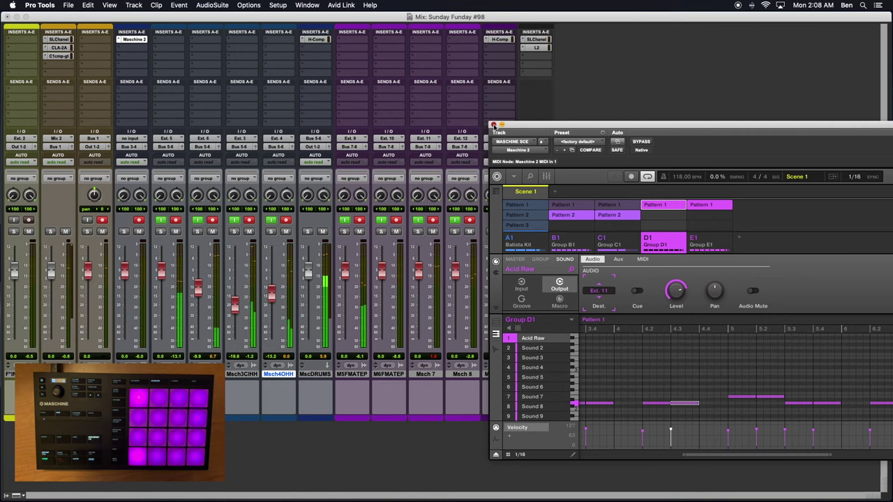
# Step: Close the Maschine window and, in the Edit window, add volume breakpoints near bar 1153 on the Msch DRUMS and Msch MUSIC tracks
pyautogui.click(493, 124)
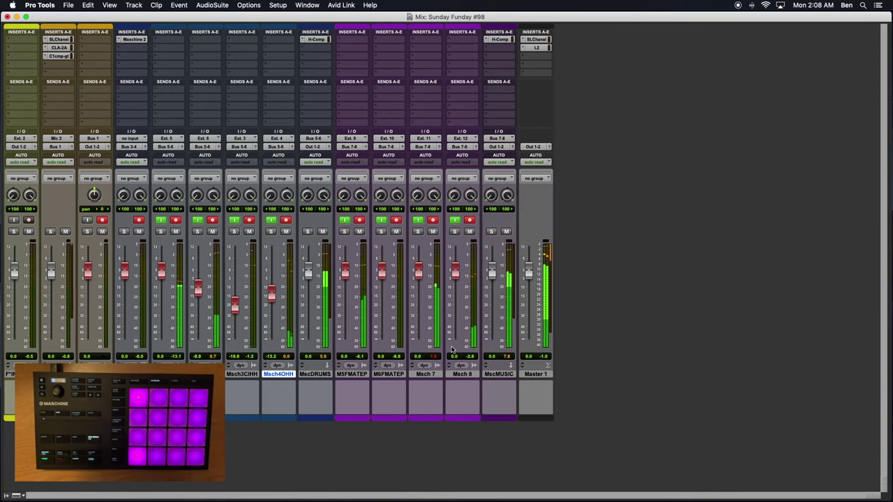
pyautogui.press('super+equal')
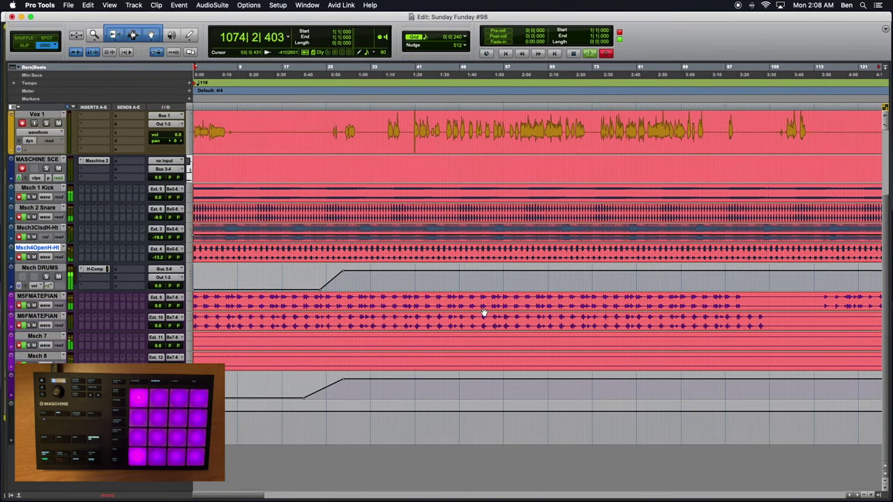
pyautogui.press('super+bracketleft')
pyautogui.press('super+bracketleft')
pyautogui.press('super+bracketleft')
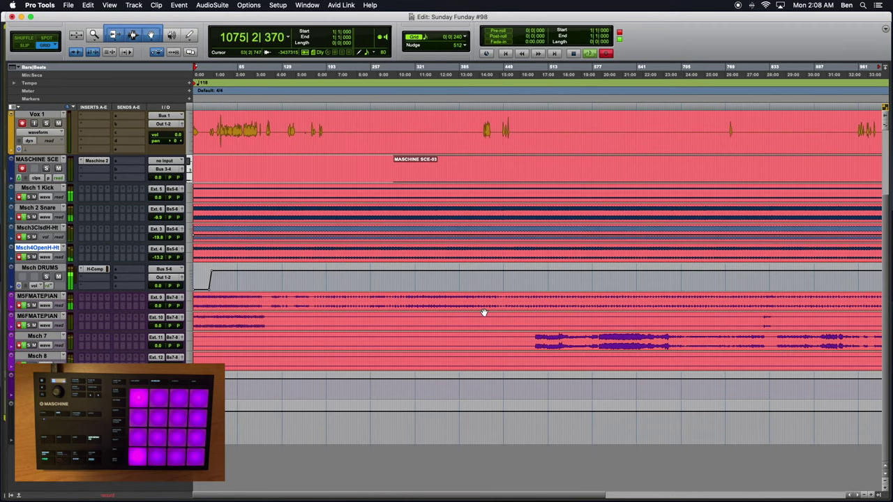
pyautogui.hscroll(10, 484, 312)
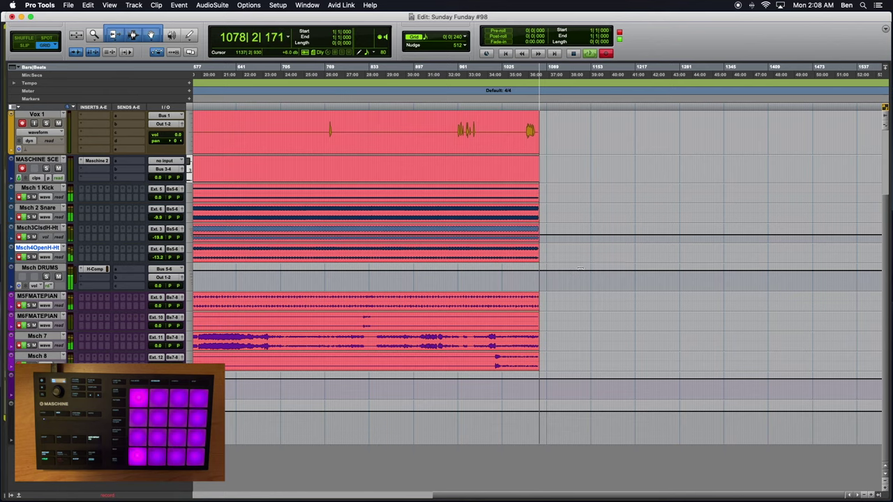
pyautogui.press('t')
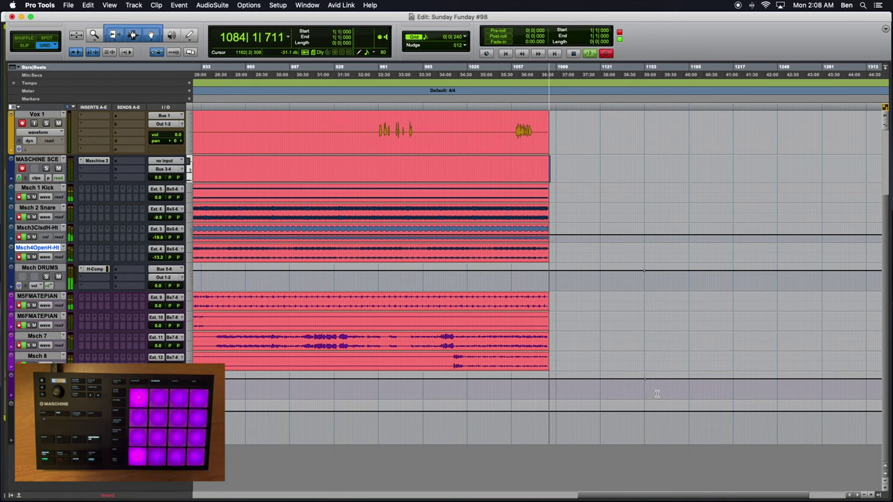
# Step: Place the edit cursor at 1153|1|480 on the Msch DRUMS track, beside its volume breakpoint
pyautogui.press('t')
pyautogui.press('t')
pyautogui.press('t')
pyautogui.press('t')
pyautogui.hscroll(8, 657, 394)
pyautogui.scroll(2, 657, 394)
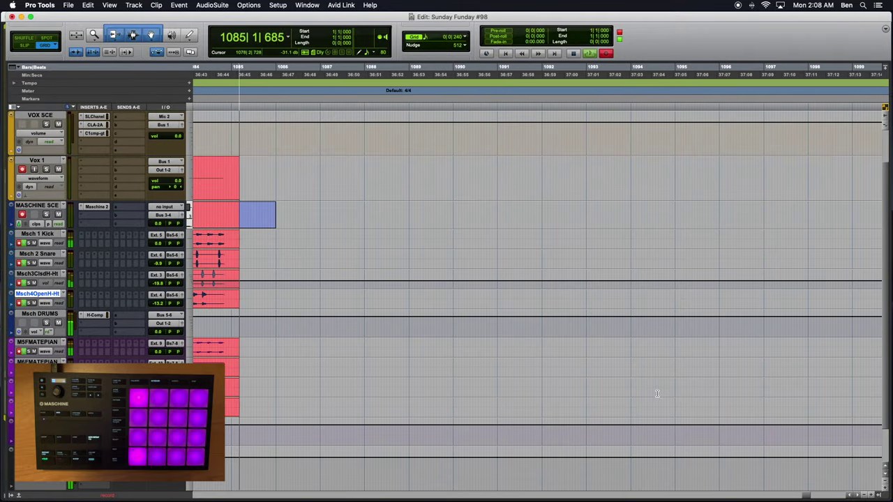
pyautogui.hscroll(5, 657, 394)
pyautogui.hscroll(8, 657, 394)
pyautogui.press('r')
pyautogui.press('r')
pyautogui.press('r')
pyautogui.press('r')
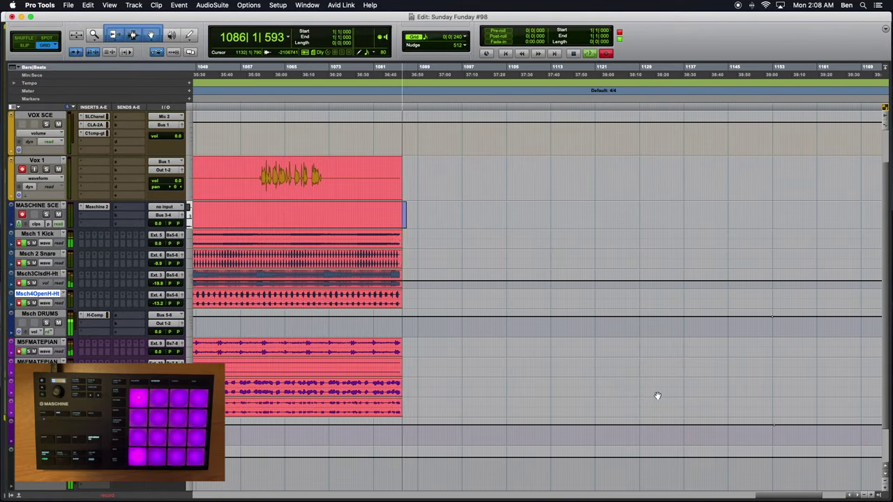
pyautogui.click(656, 320)
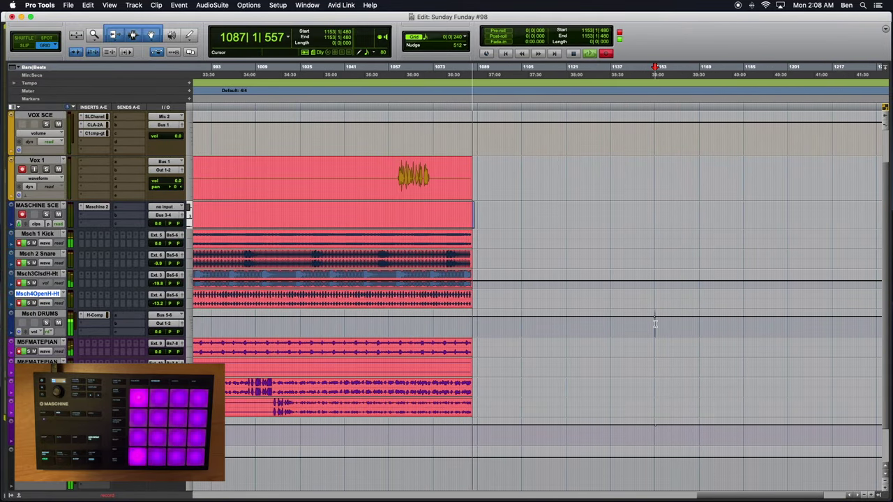
pyautogui.press('t')
pyautogui.press('t')
pyautogui.press('t')
pyautogui.press('t')
pyautogui.press('t')
pyautogui.press('t')
pyautogui.press('t')
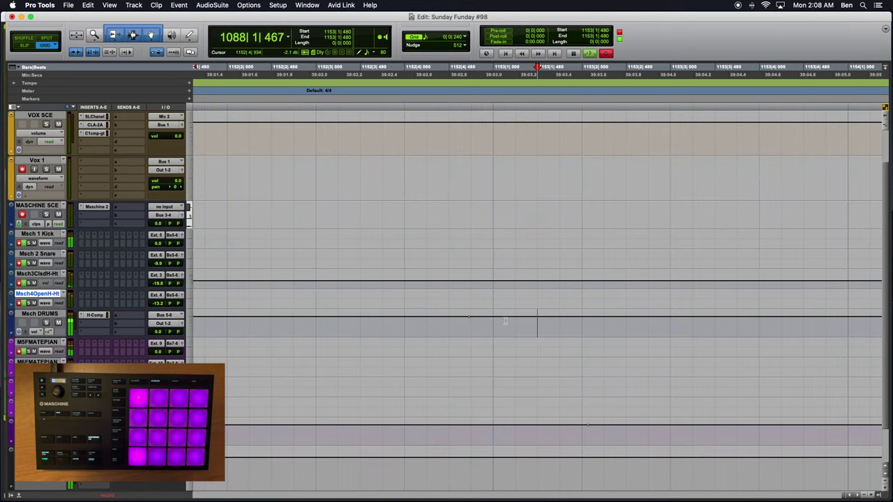
pyautogui.press('r')
pyautogui.press('r')
pyautogui.press('r')
pyautogui.press('r')
pyautogui.press('r')
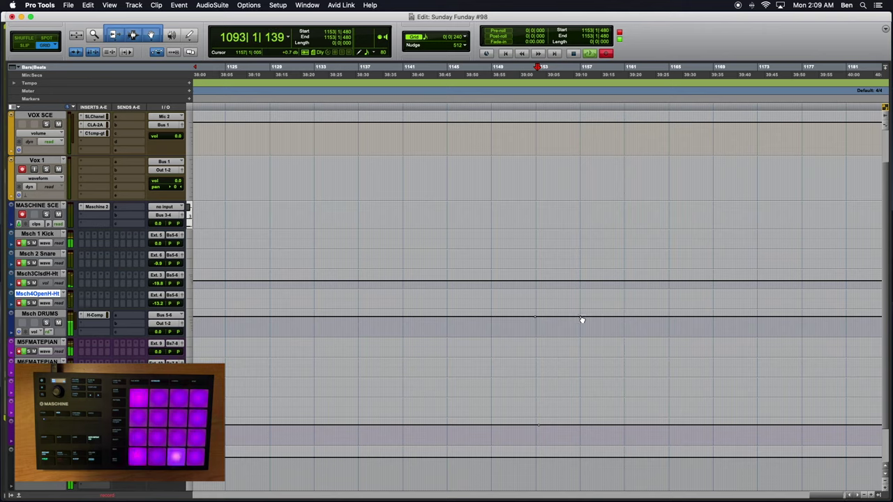
# Step: Shape volume dips on Msch DRUMS and Msch MUSIC, down by bar 1157, and back up by about bars 1172 and 1166 respectively
pyautogui.moveTo(582, 319); pyautogui.dragTo(582, 347)
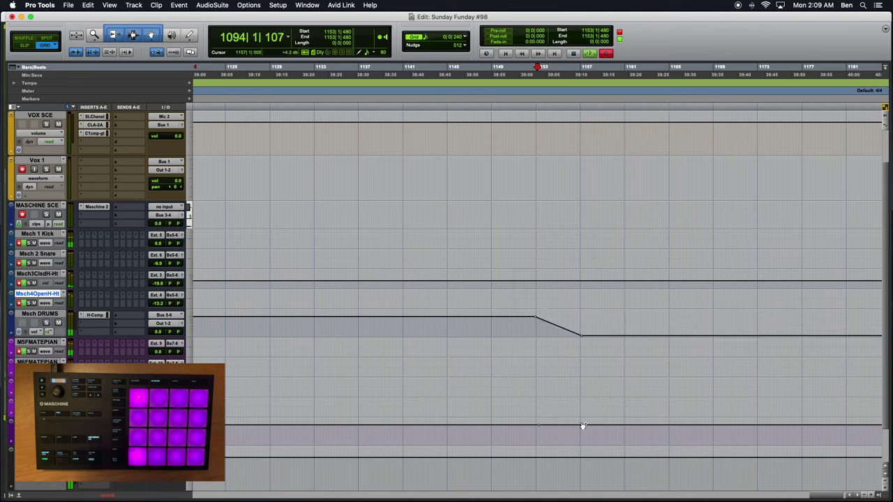
pyautogui.moveTo(583, 426); pyautogui.dragTo(583, 452)
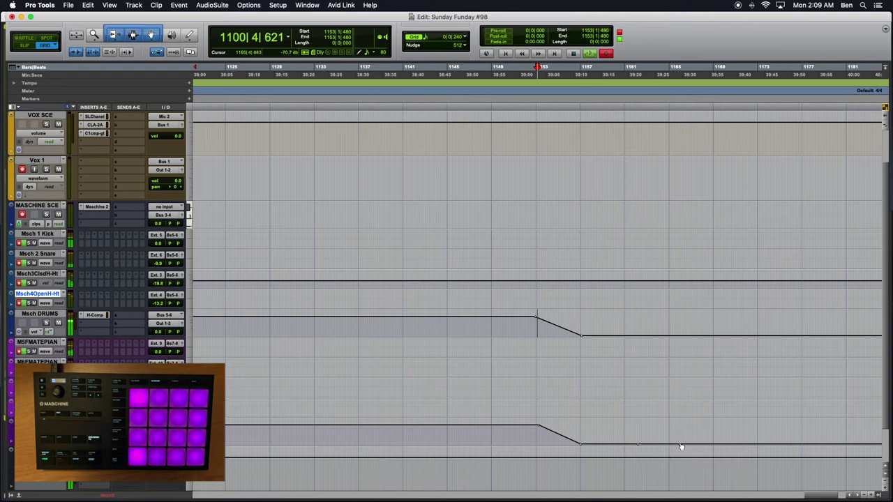
pyautogui.moveTo(681, 445); pyautogui.dragTo(681, 426)
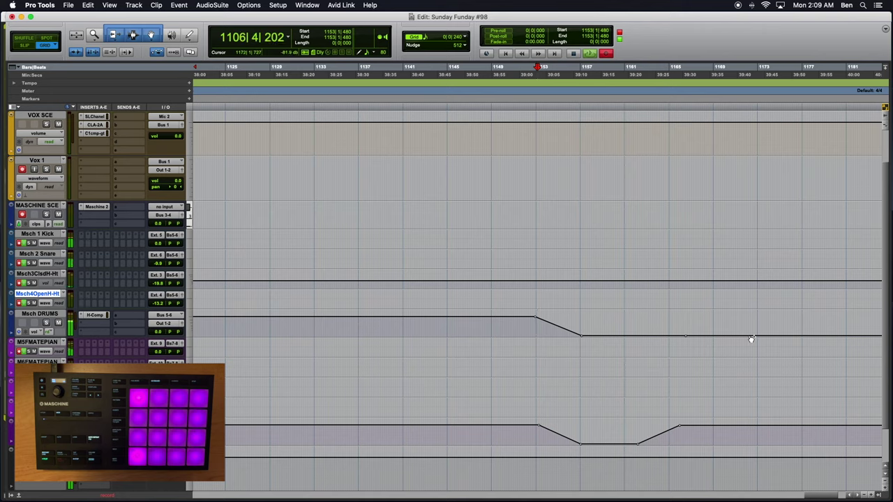
pyautogui.moveTo(750, 338); pyautogui.dragTo(749, 316)
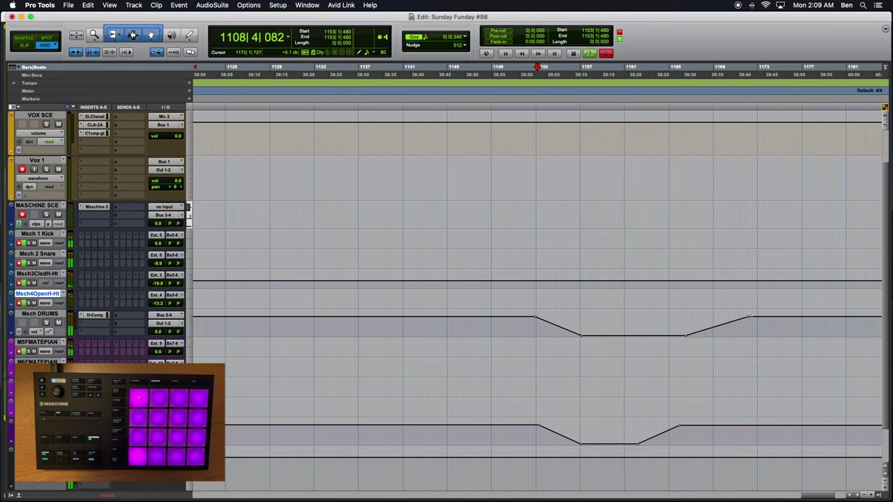
# Step: Reopen Maschine 2 over the Edit window and assign Pattern 1 to groups B1 and C1 in Scene 1
pyautogui.press('r')
pyautogui.press('r')
pyautogui.press('r')
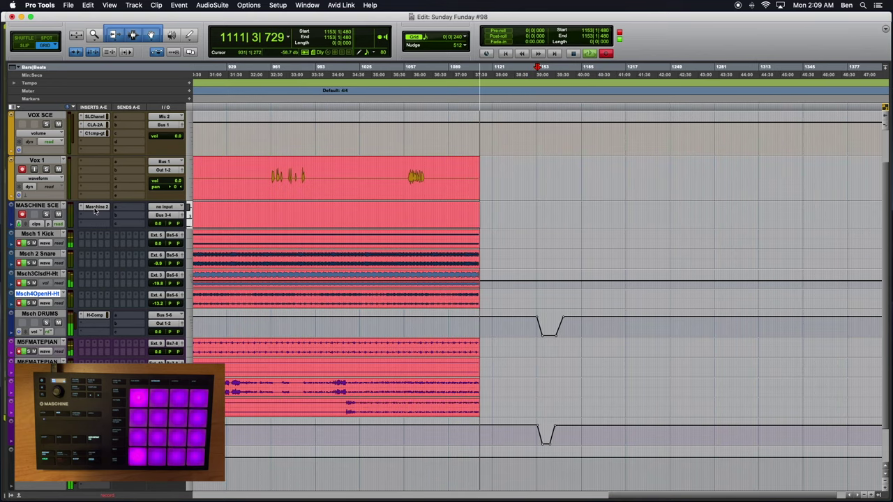
pyautogui.click(95, 208)
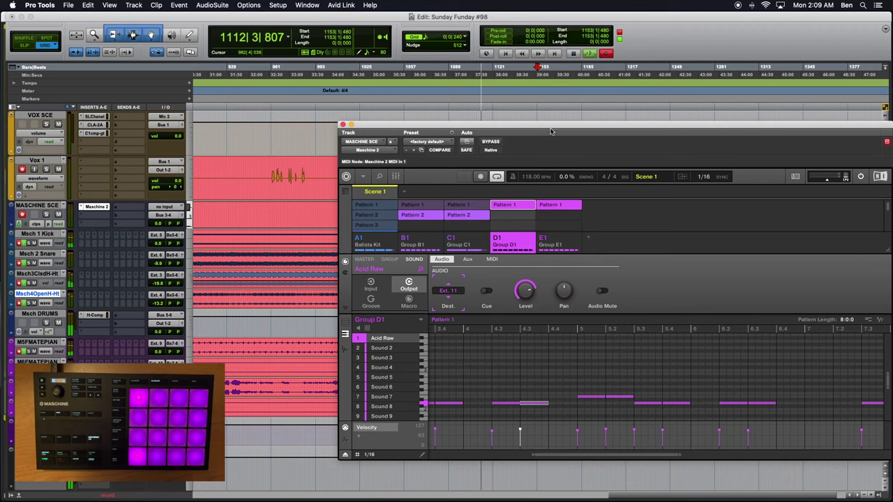
pyautogui.moveTo(551, 131); pyautogui.dragTo(432, 136)
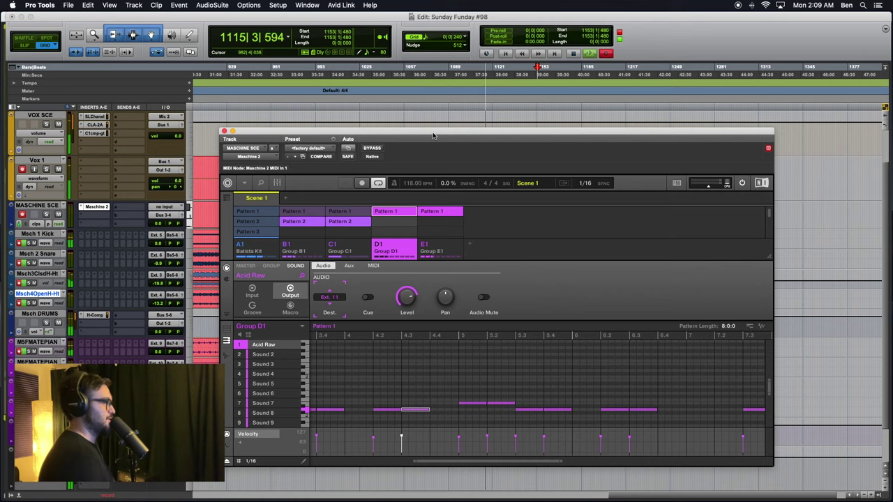
pyautogui.moveTo(433, 135); pyautogui.dragTo(416, 104)
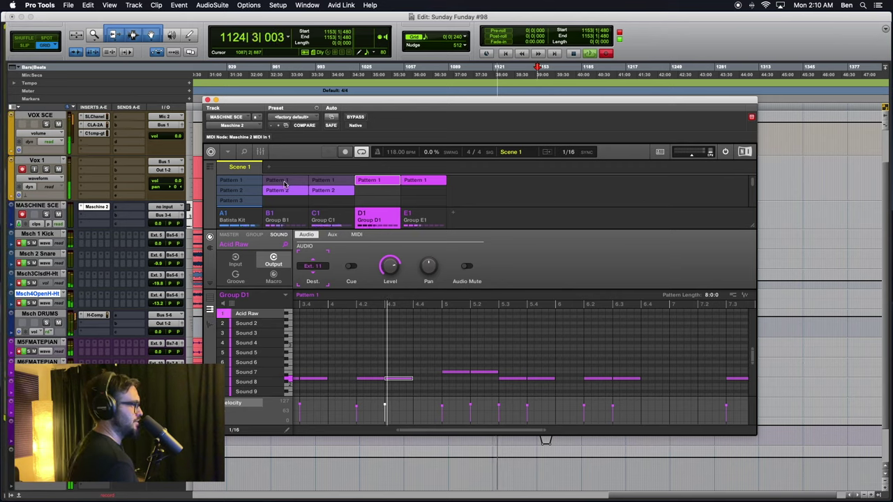
pyautogui.click(285, 180)
pyautogui.click(323, 181)
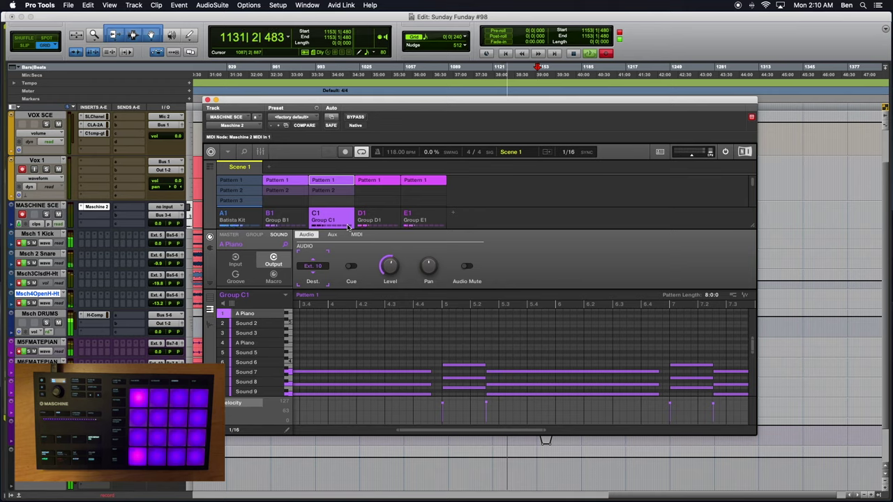
# Step: Alternate group B1 between Pattern 2 and Pattern 1 in Scene 1 during recording, ending on Pattern 1
pyautogui.click(293, 190)
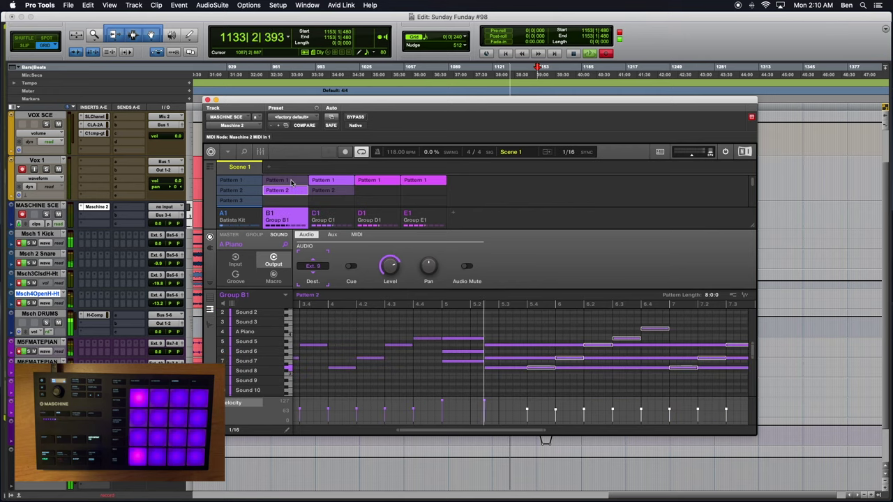
pyautogui.click(291, 181)
pyautogui.click(292, 190)
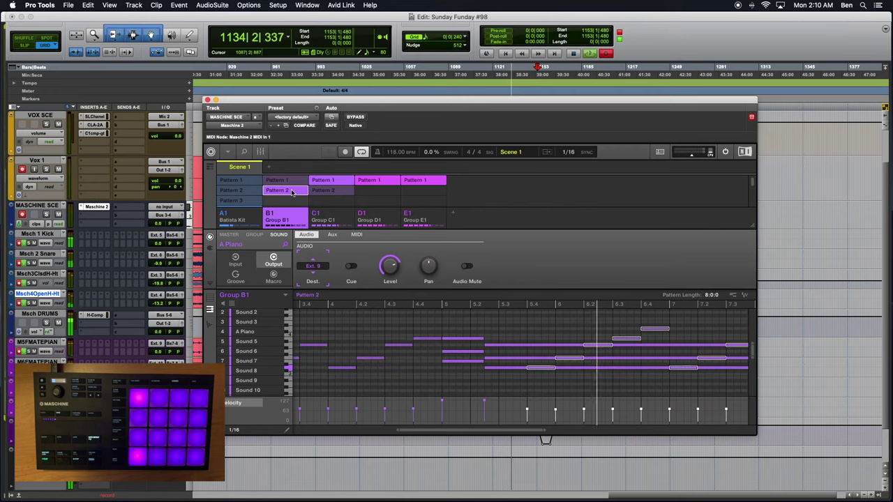
pyautogui.click(292, 189)
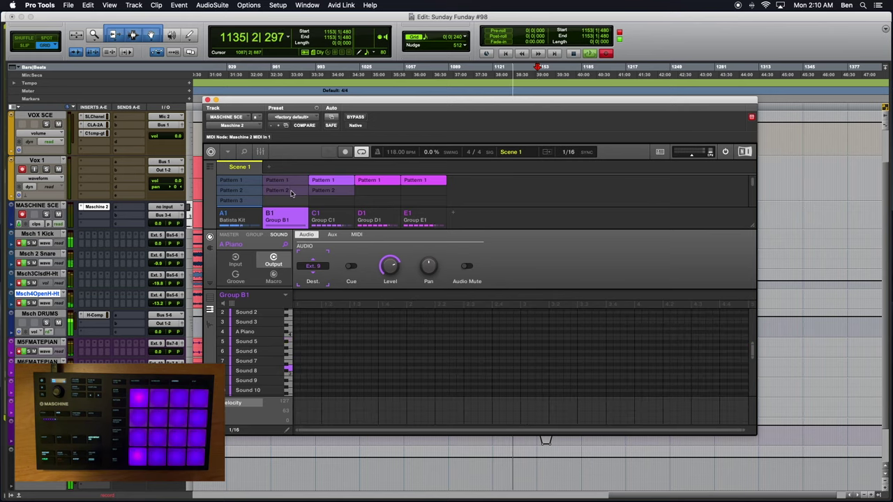
pyautogui.click(292, 192)
pyautogui.click(289, 181)
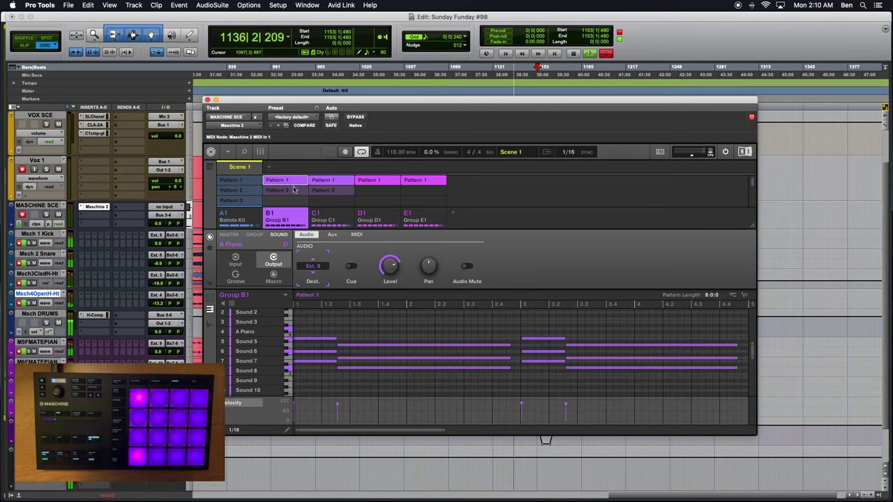
pyautogui.click(294, 190)
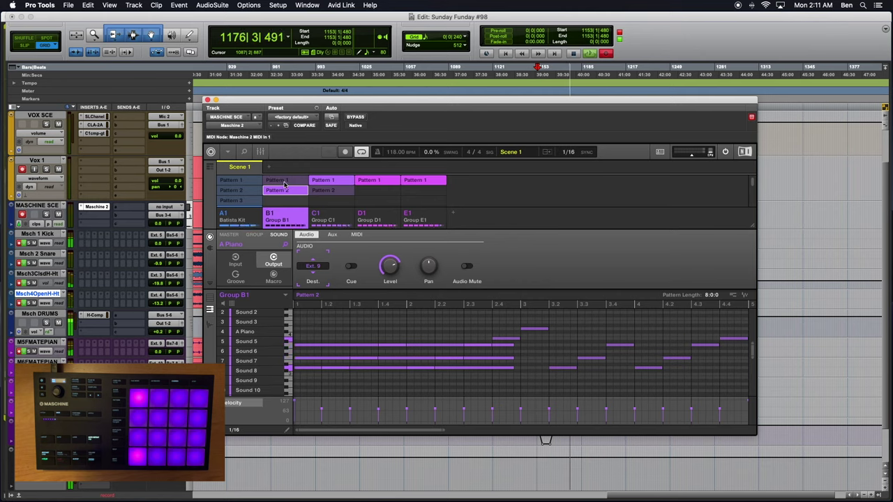
pyautogui.click(284, 182)
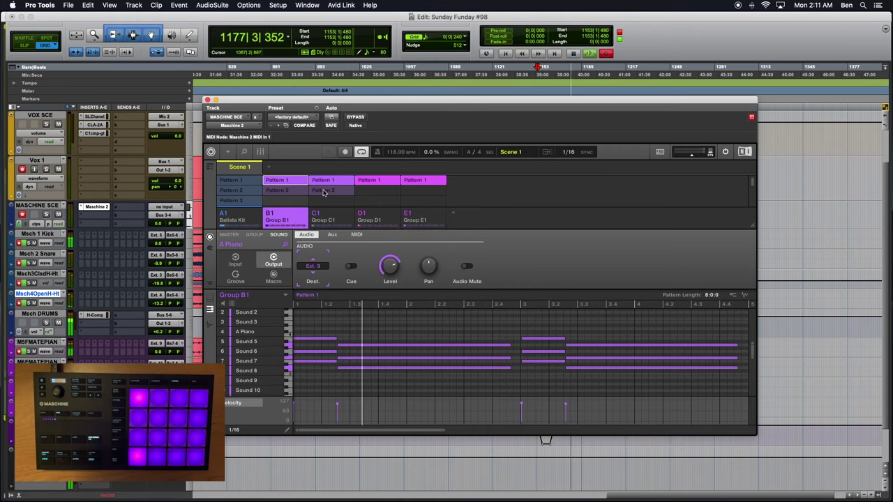
# Step: Take group D1's Pattern 1 out of Scene 1, bring it back in, and stop the recording
pyautogui.click(368, 182)
pyautogui.click(368, 182)
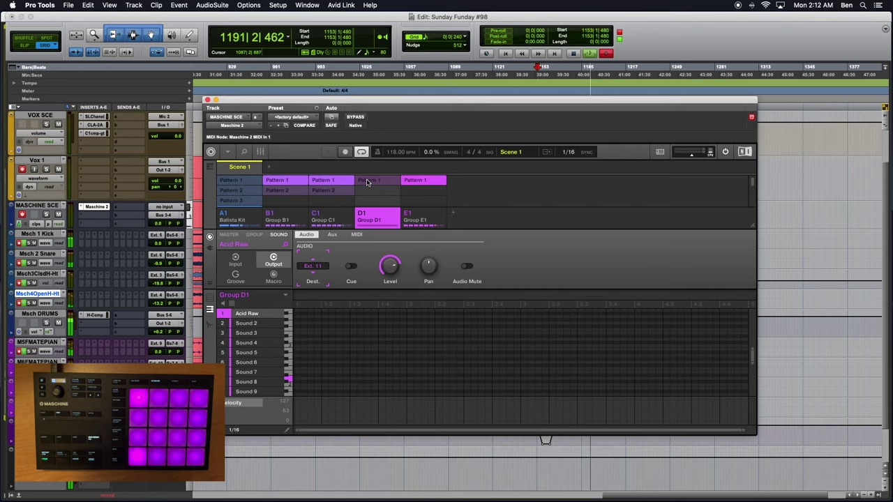
pyautogui.click(367, 181)
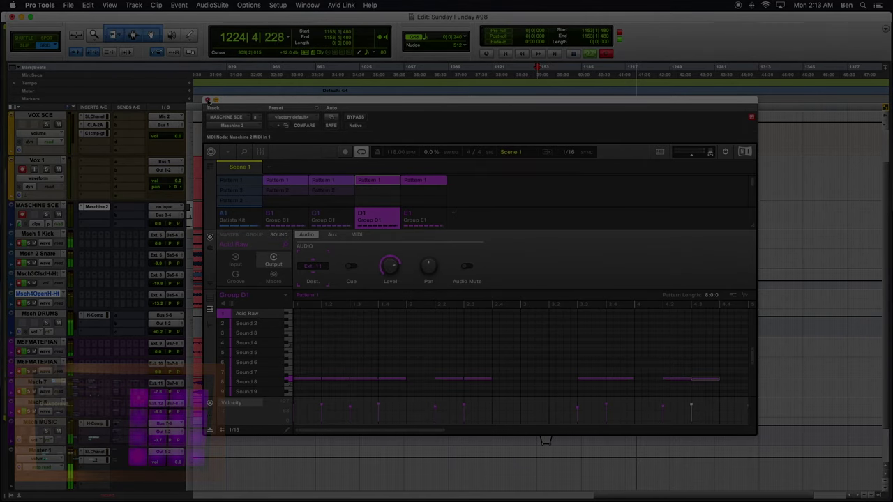
pyautogui.press('space')
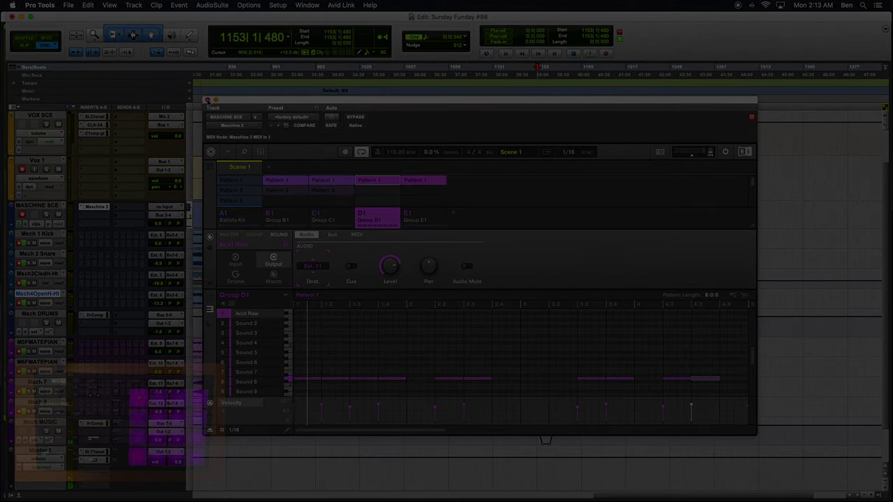